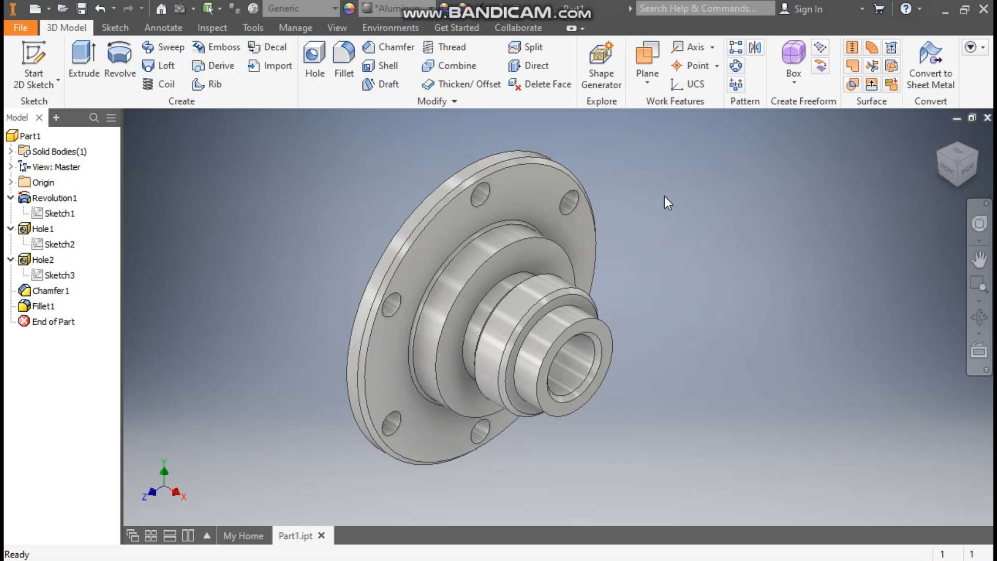
Create a new part from the Metric Standard (mm).ipt template and start a 2D sketch on the XY plane
click(35, 8)
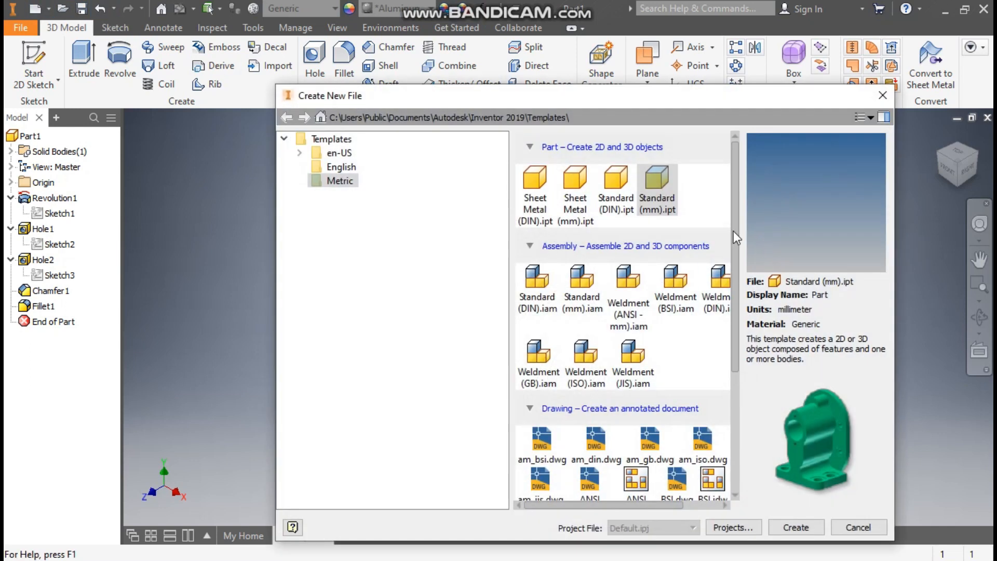
click(668, 176)
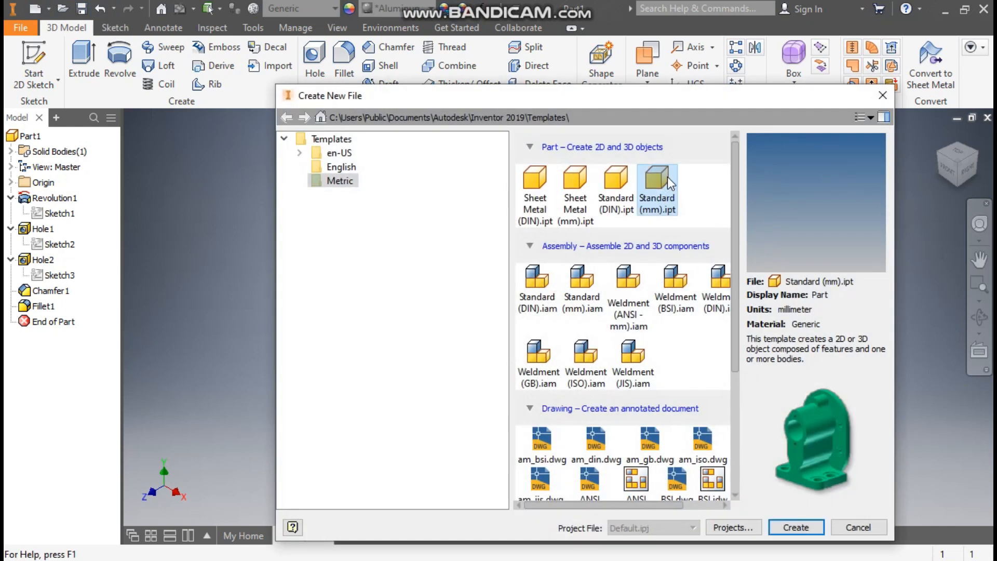
click(796, 526)
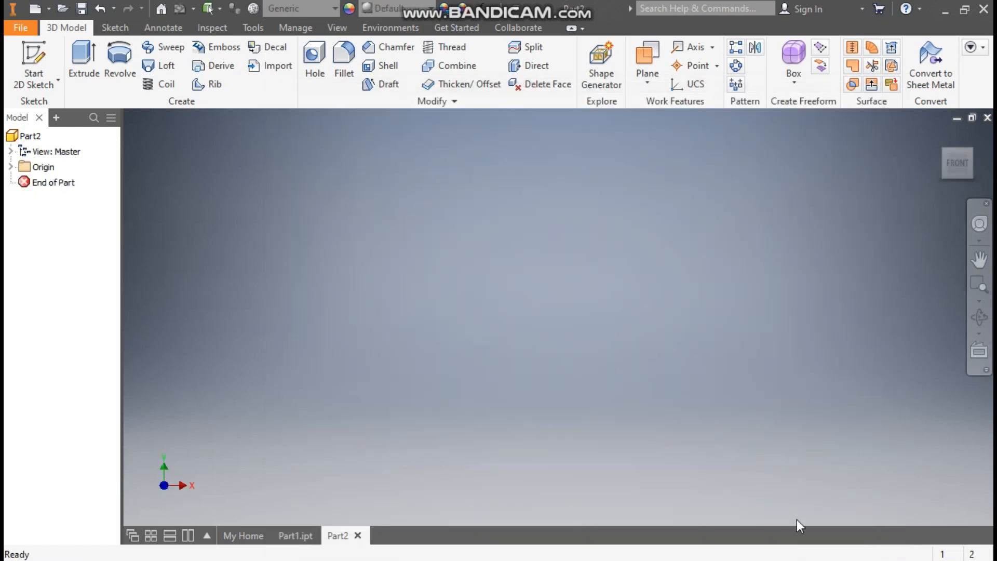
click(33, 54)
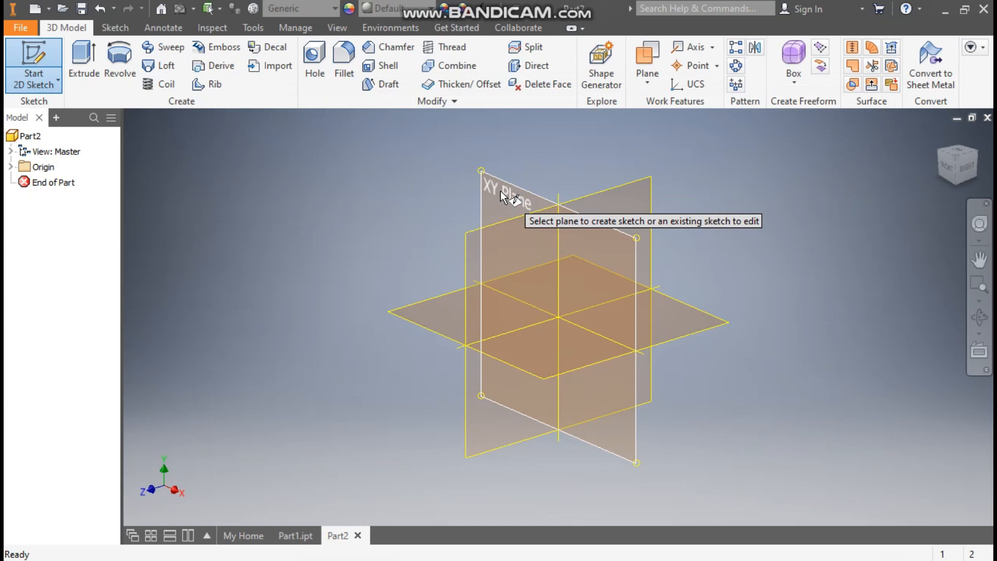
click(500, 191)
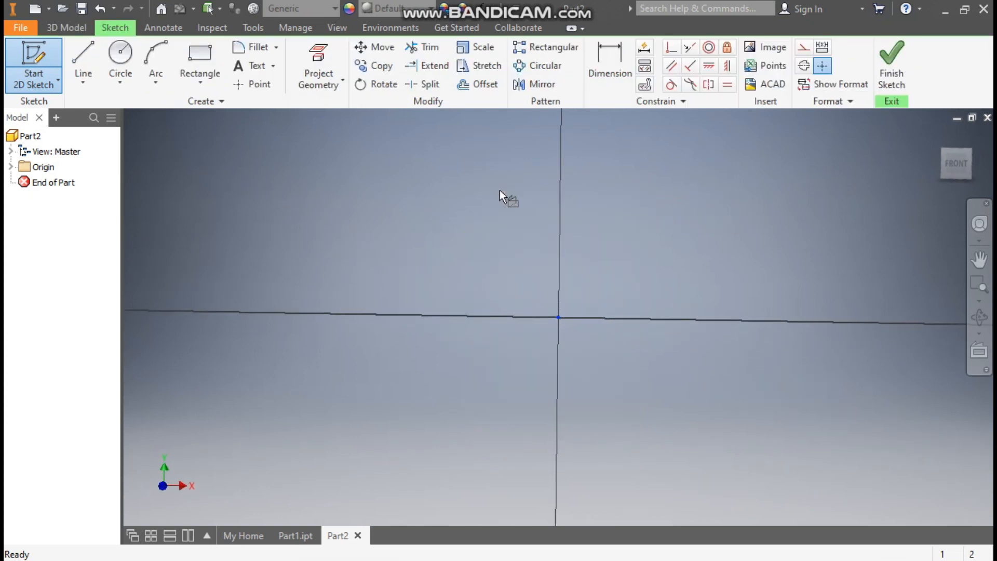
Sketch the profile's first lines from the origin: about 46 mm up, 12 mm right, 20 mm down, 13 mm right, 12.5 mm down
click(77, 51)
mouse_move(743, 222)
middle_down()
mouse_move(572, 367)
mouse_move(537, 366)
middle_up()
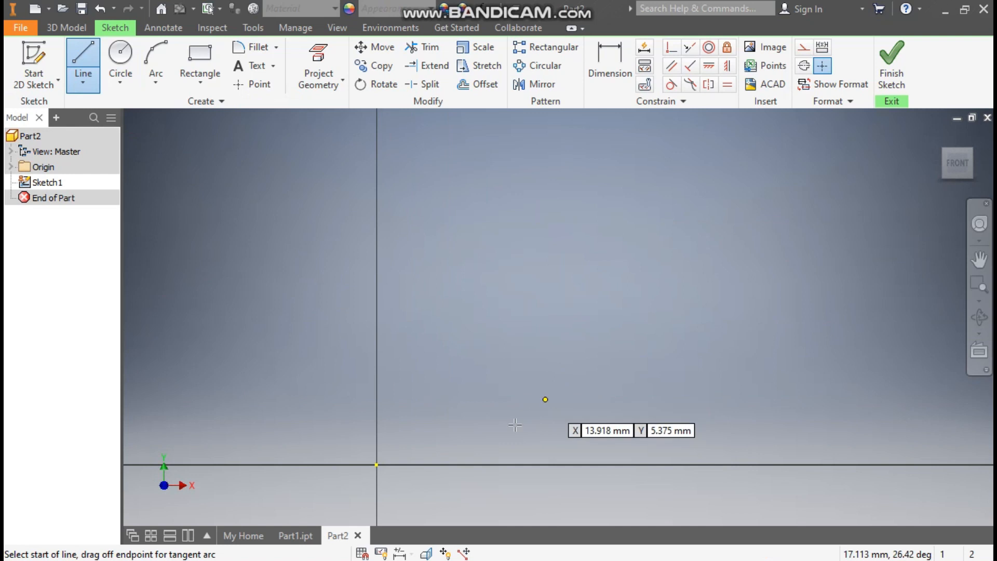
click(377, 465)
scroll(420, 172, up, 5)
middle_drag(421, 155, 423, 241)
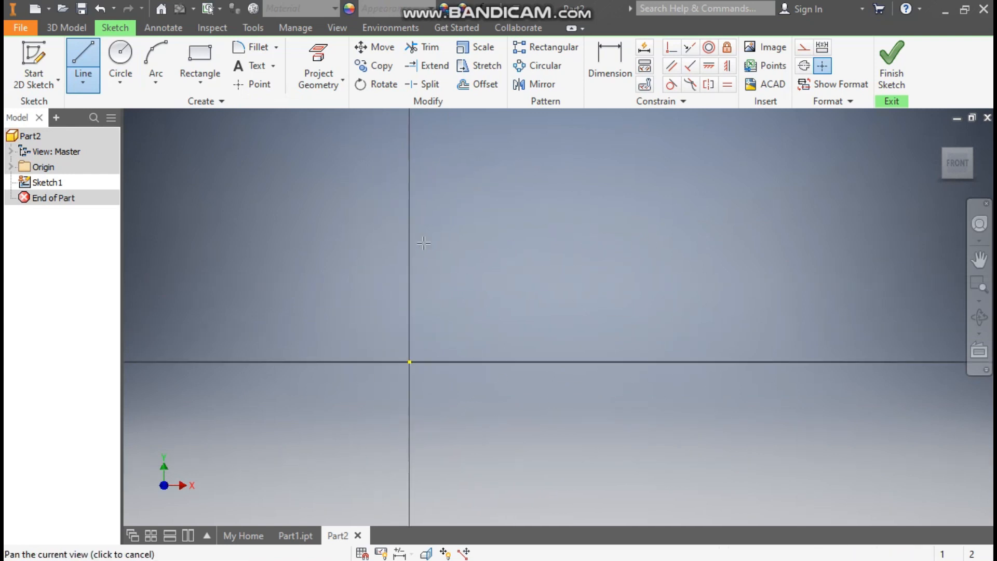
click(410, 167)
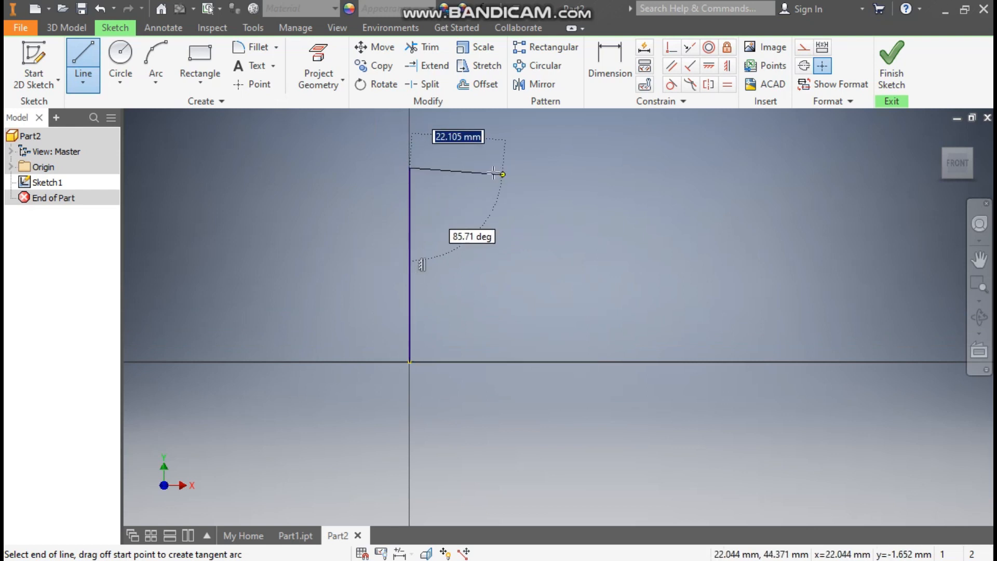
click(459, 167)
click(459, 252)
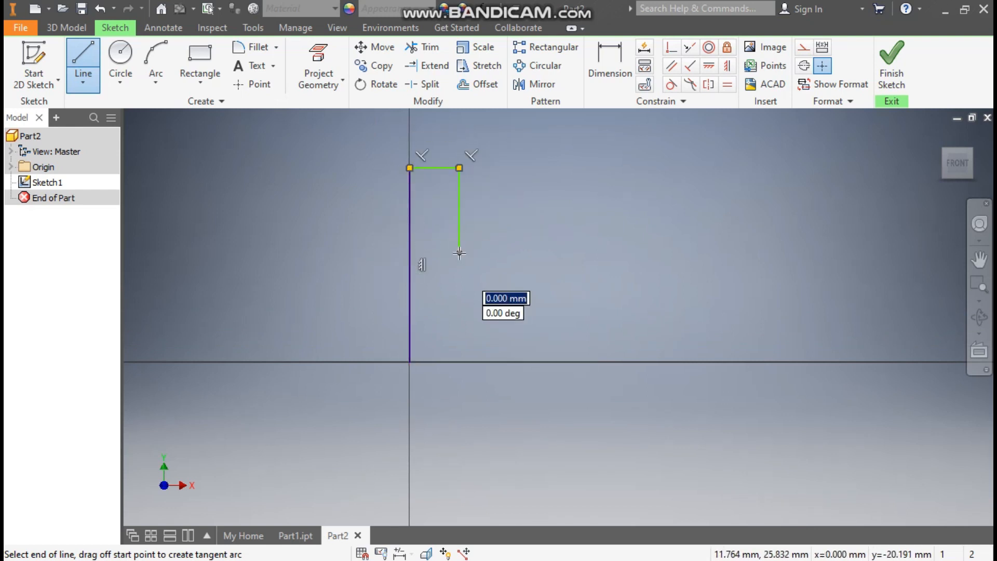
click(514, 253)
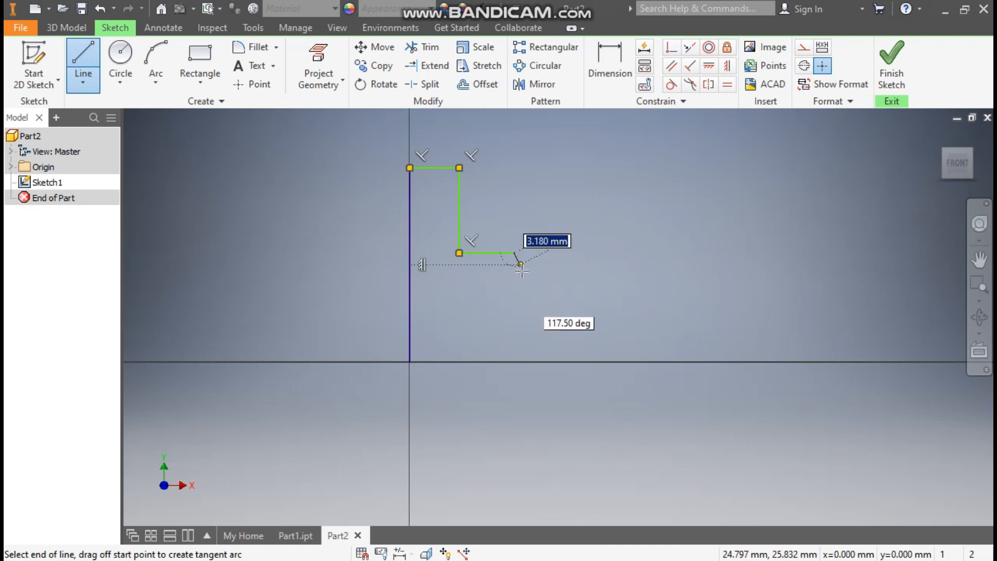
click(514, 306)
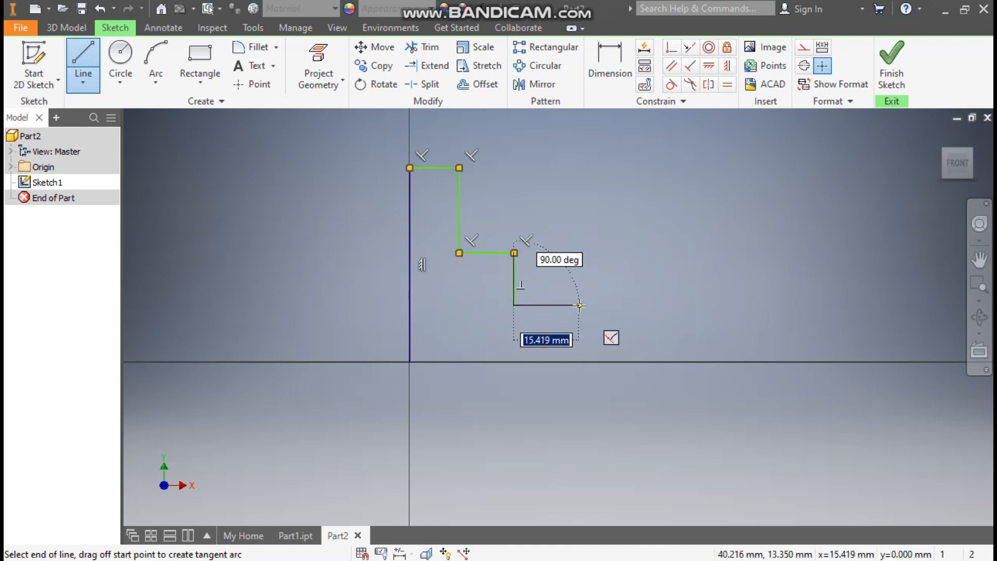
Continue the profile with a recess, a raised step and a short end step, closing it along the horizontal axis, about 66 mm long overall
click(579, 305)
click(644, 237)
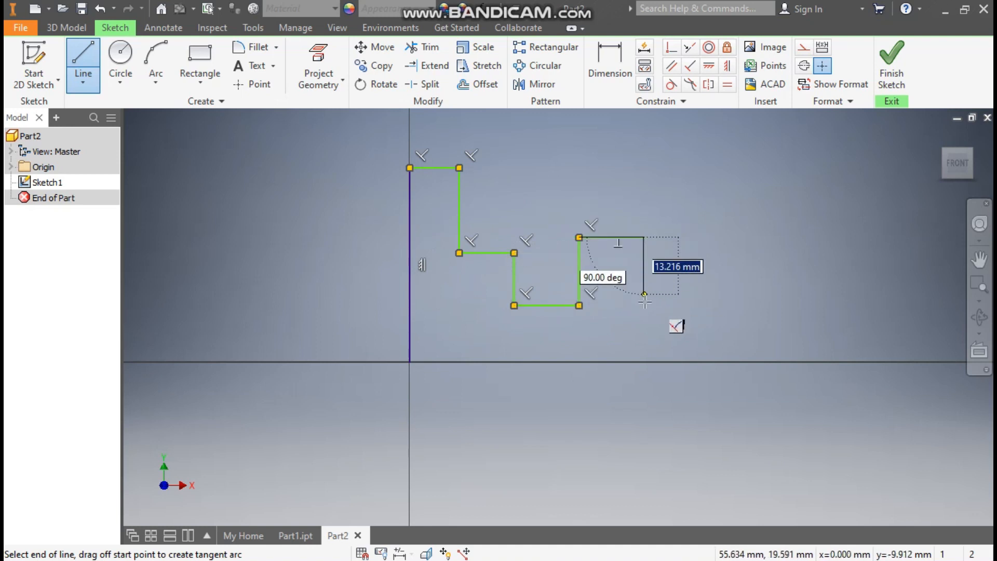
click(645, 322)
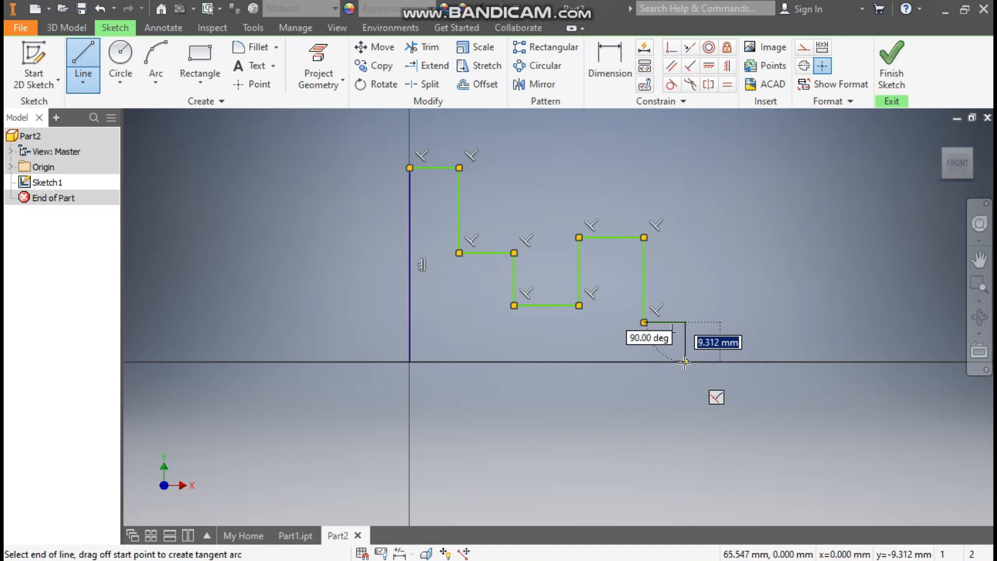
click(686, 322)
click(686, 362)
click(410, 362)
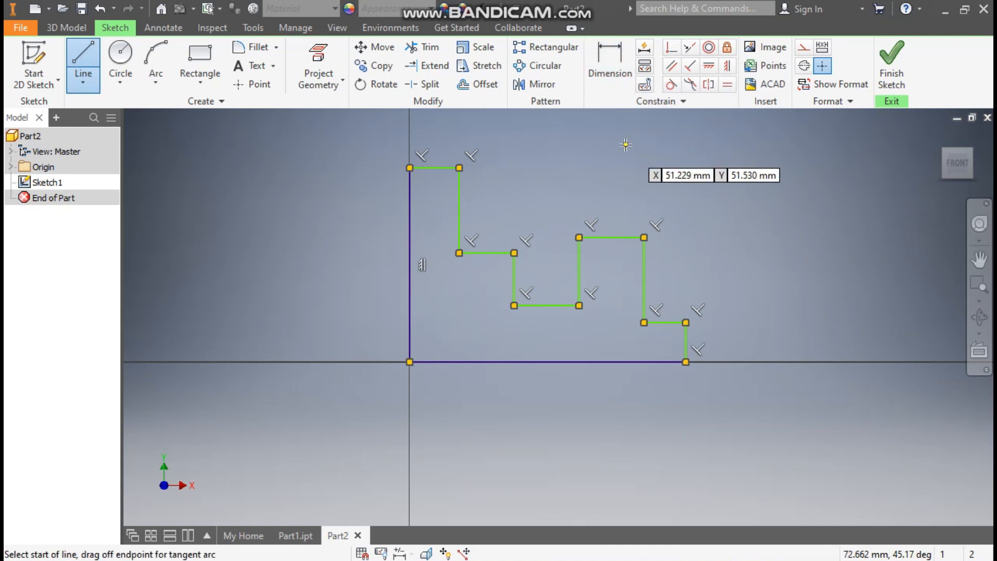
key(Escape)
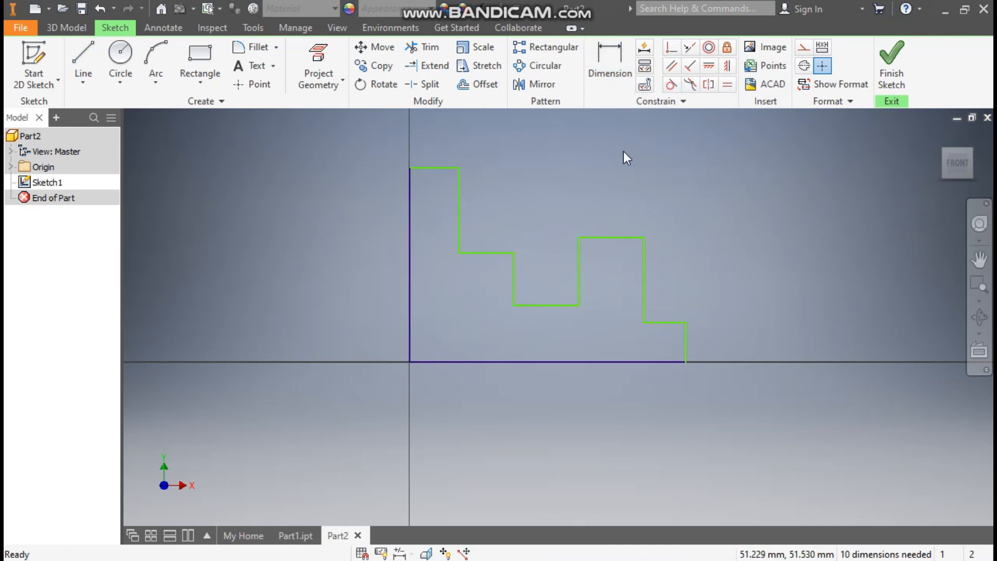
Convert the profile's bottom line along the horizontal axis into a centerline
click(581, 361)
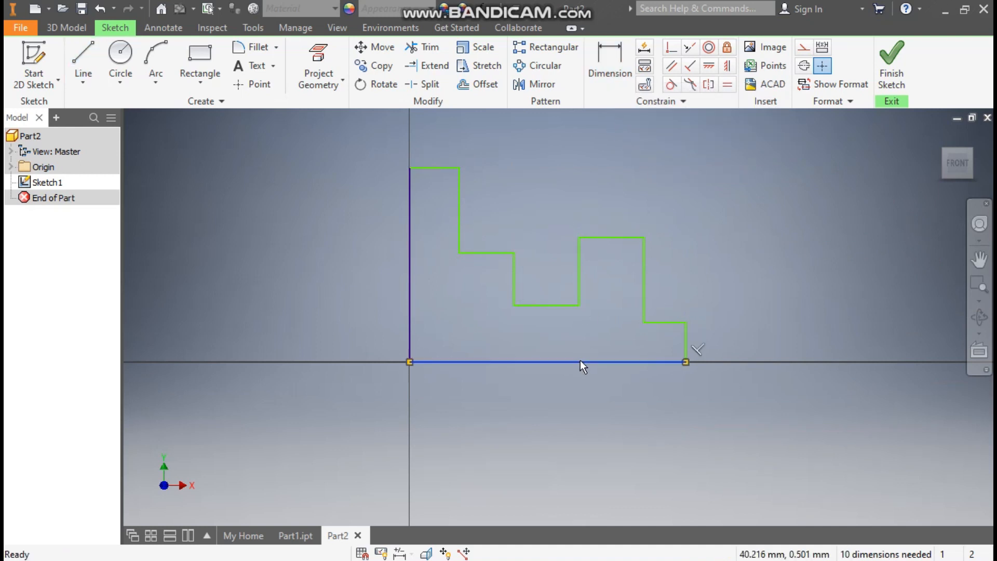
click(804, 67)
middle_drag(749, 217, 791, 232)
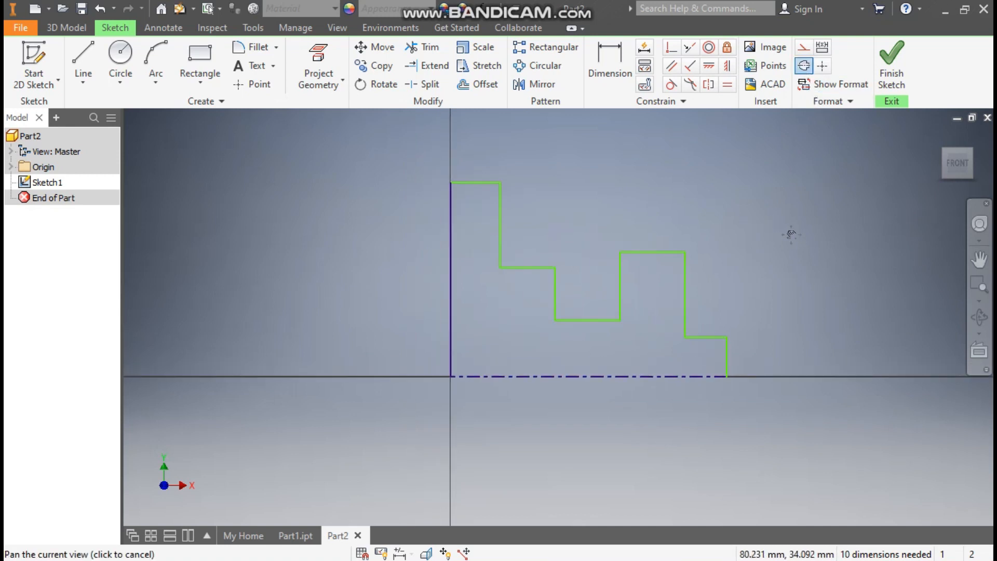
Dimension the tallest step's top edge about the centerline as a 100 mm diameter
click(610, 63)
click(476, 182)
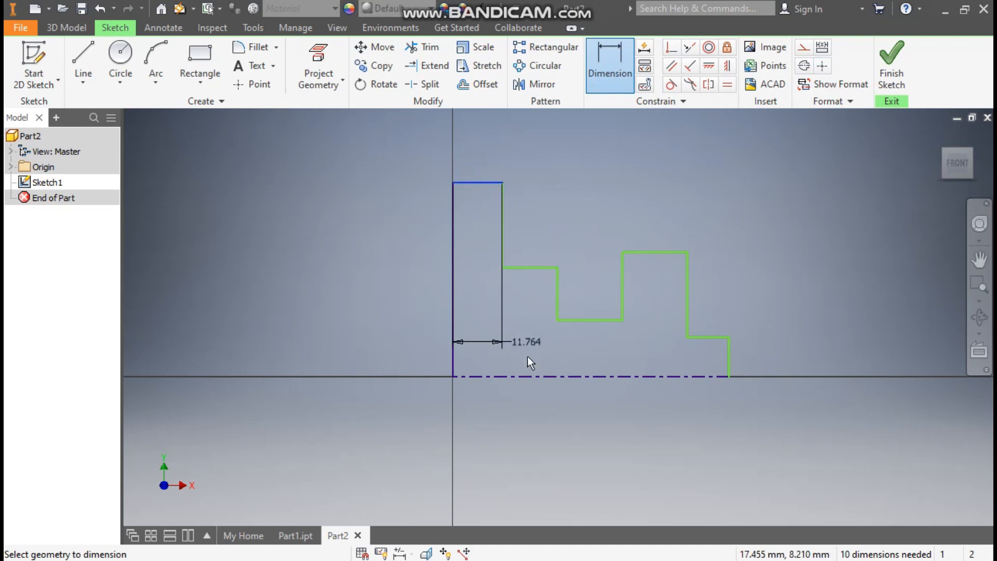
click(517, 377)
click(401, 345)
text(100)
key(Return)
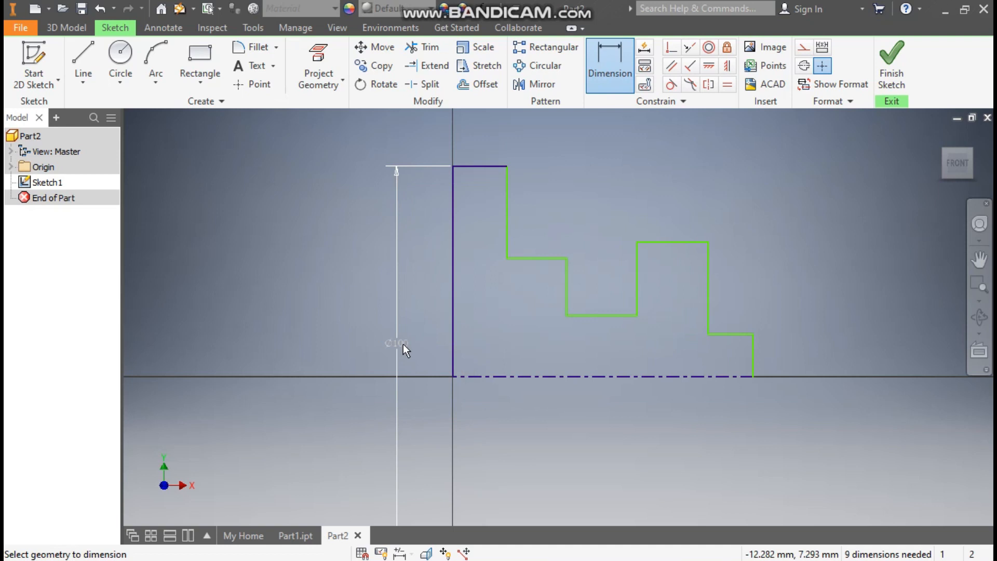
Dimension the second step's horizontal edge about the centerline as a 58.5 mm diameter
scroll(557, 243, up, 3)
click(551, 215)
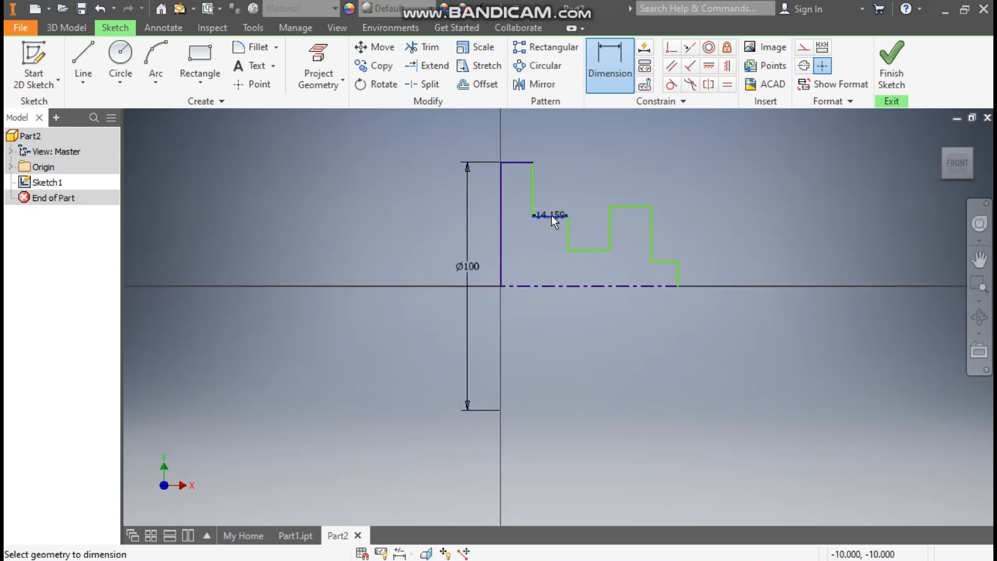
click(555, 285)
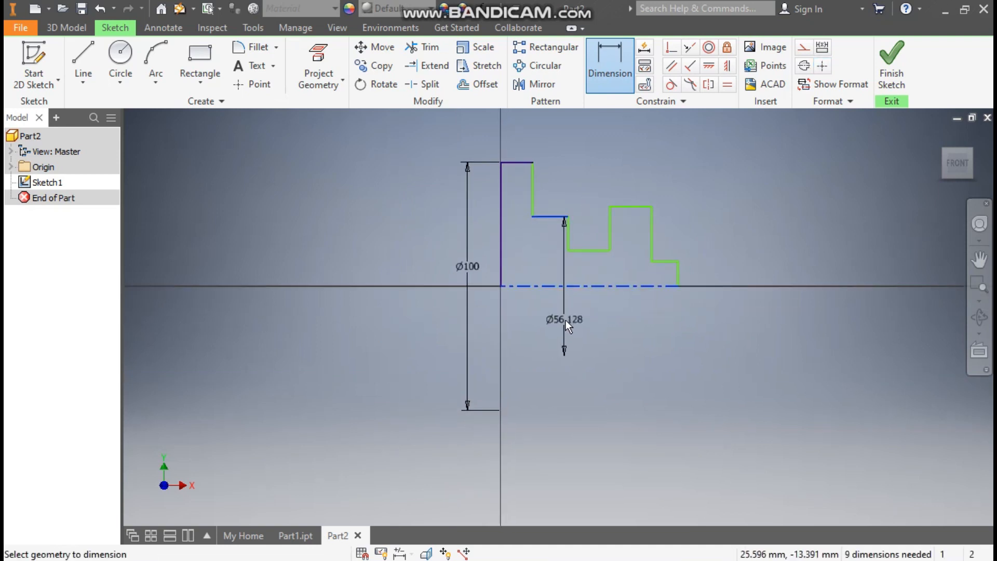
click(565, 320)
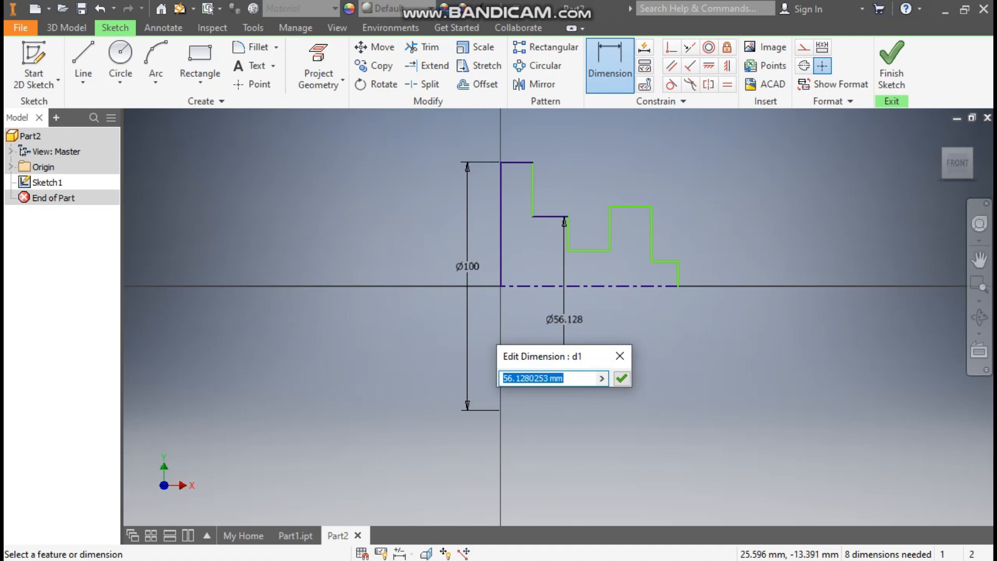
text(58.5)
key(Return)
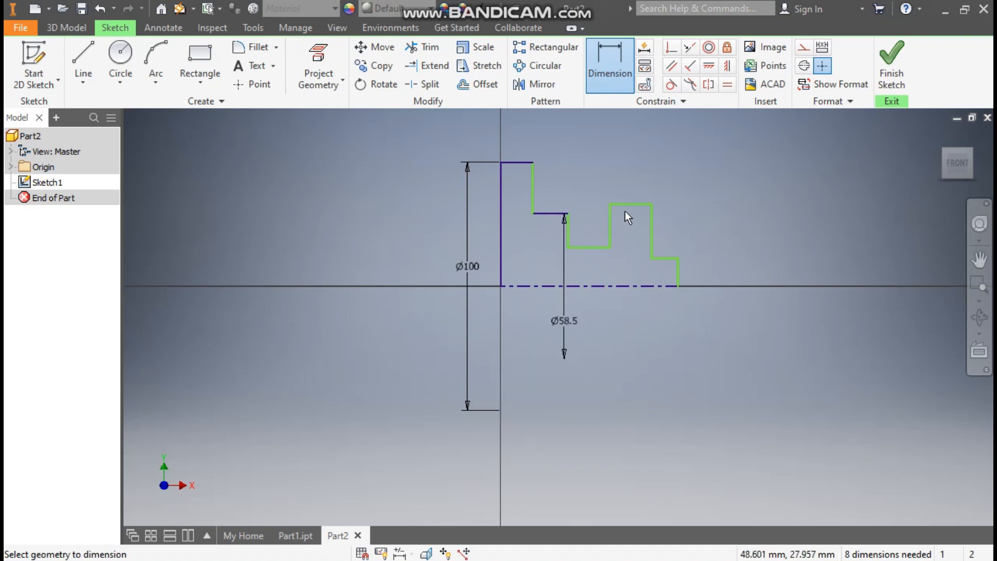
Dimension the recessed third edge about the centerline as a 36 mm diameter
click(597, 248)
click(593, 286)
click(598, 305)
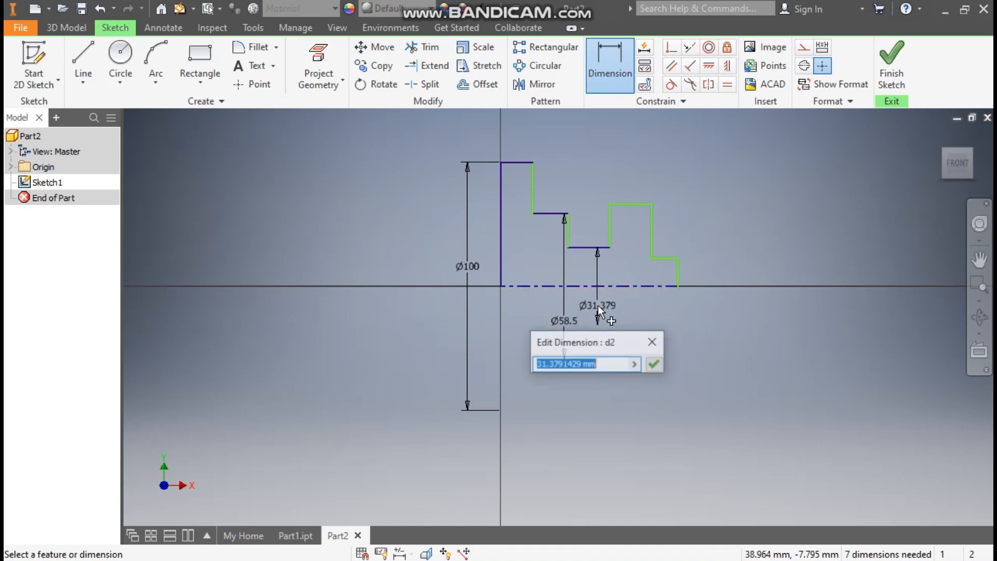
text(36)
key(Return)
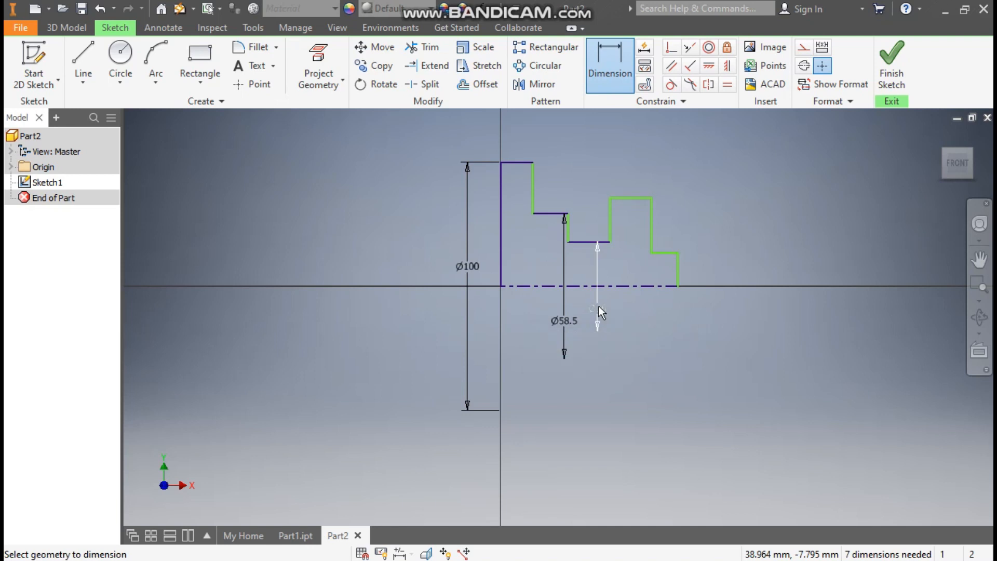
Dimension the raised fourth step's horizontal edge about the centerline as a 42 mm diameter
click(635, 198)
click(631, 285)
click(638, 271)
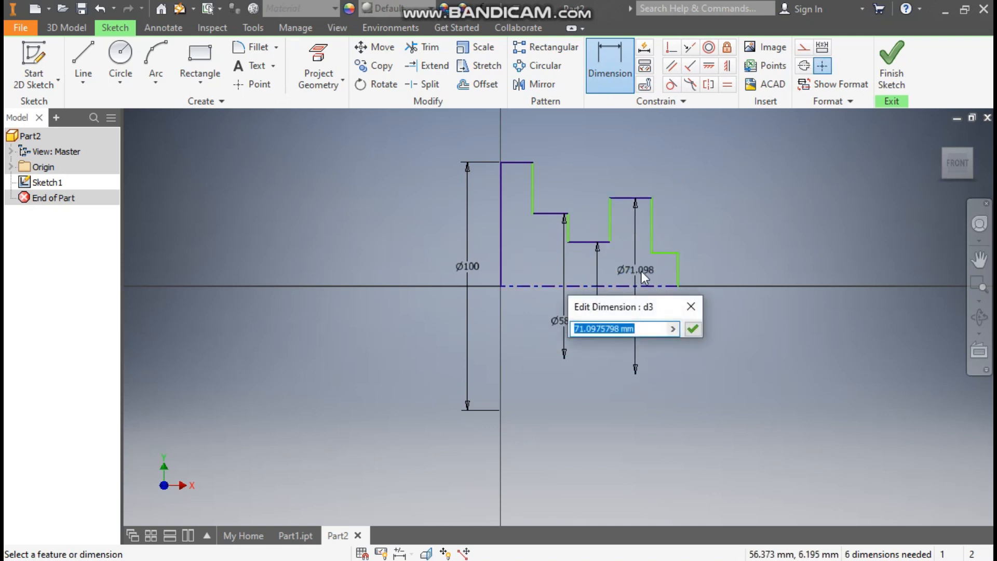
text(42)
key(Return)
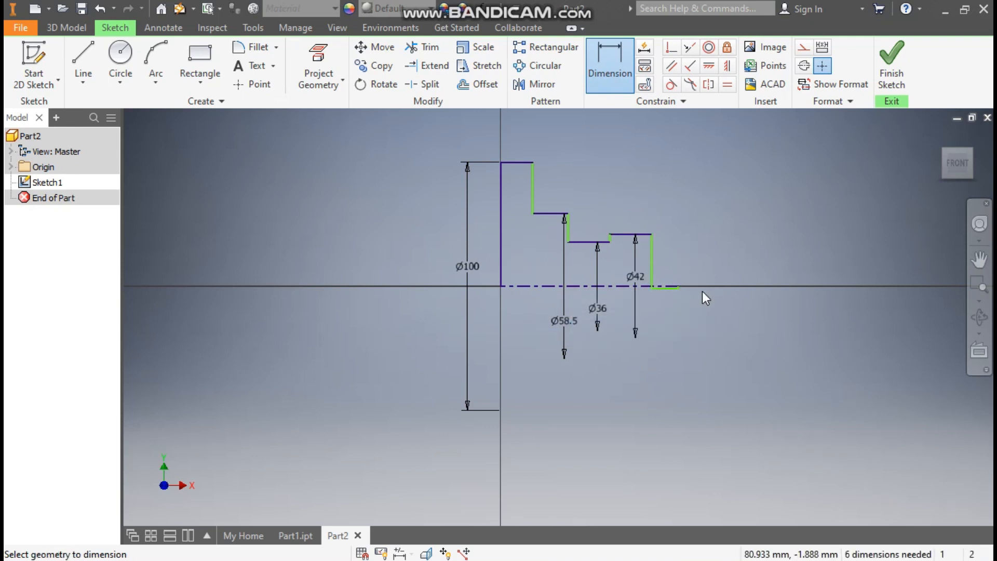
key(Escape)
Move the end step's horizontal edge back above the centerline and dimension its diameter as 32 mm
scroll(663, 270, up, 2)
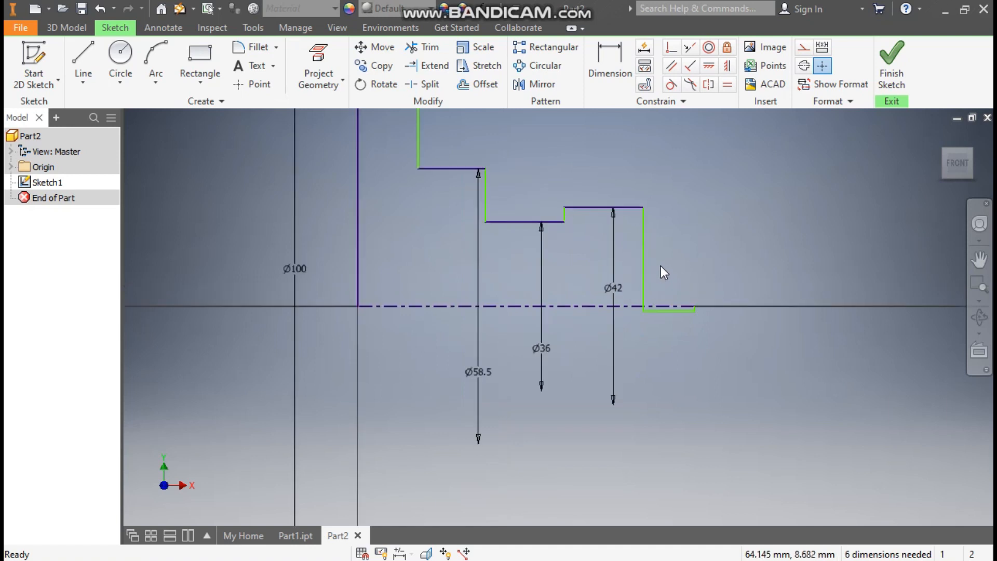
drag(678, 312, 675, 242)
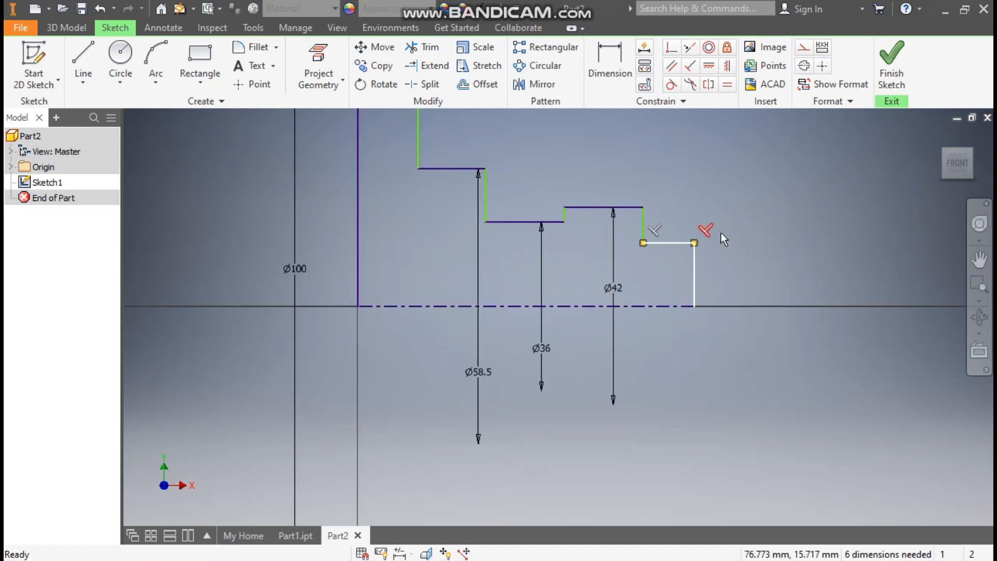
click(610, 61)
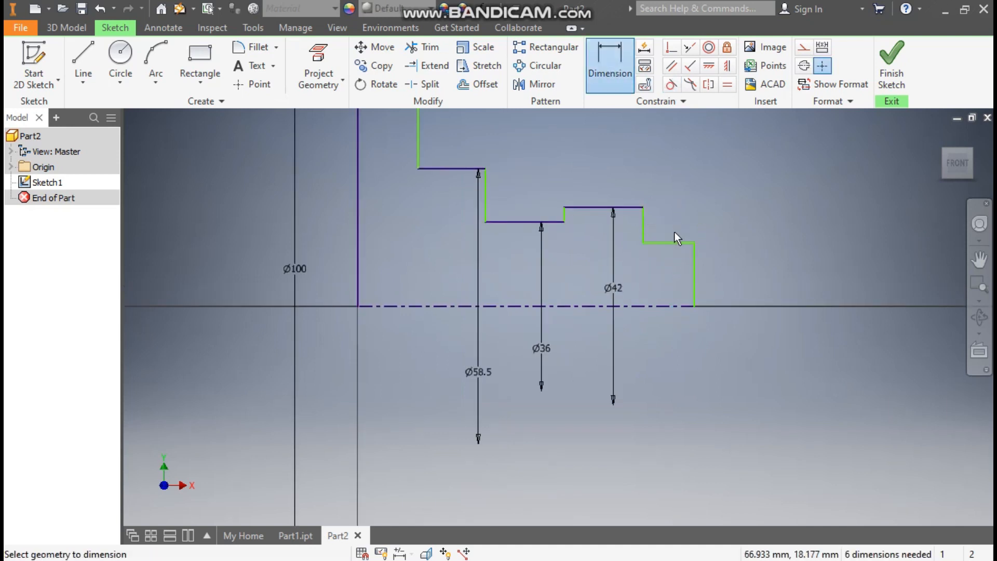
click(671, 245)
click(666, 306)
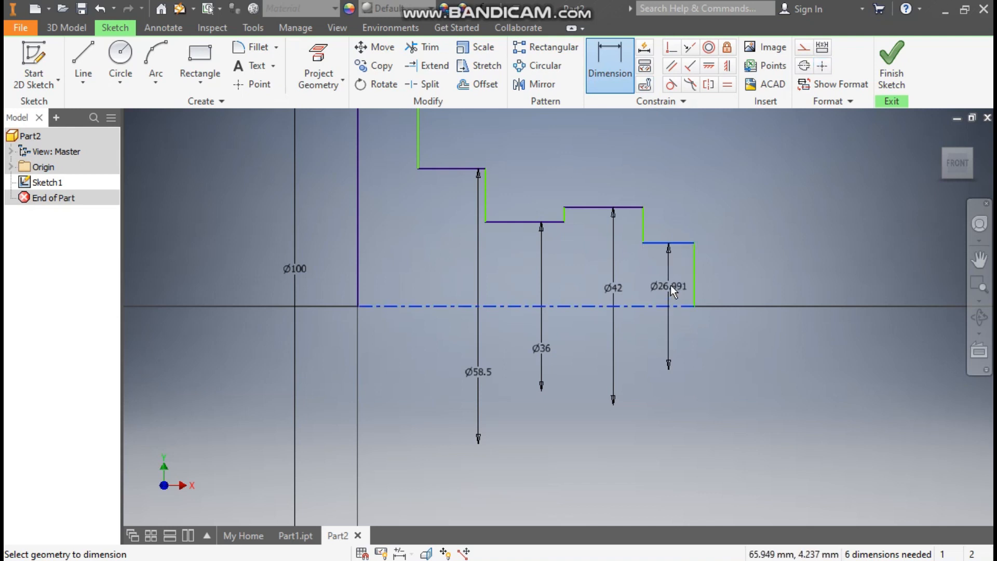
click(670, 285)
text(32)
key(Return)
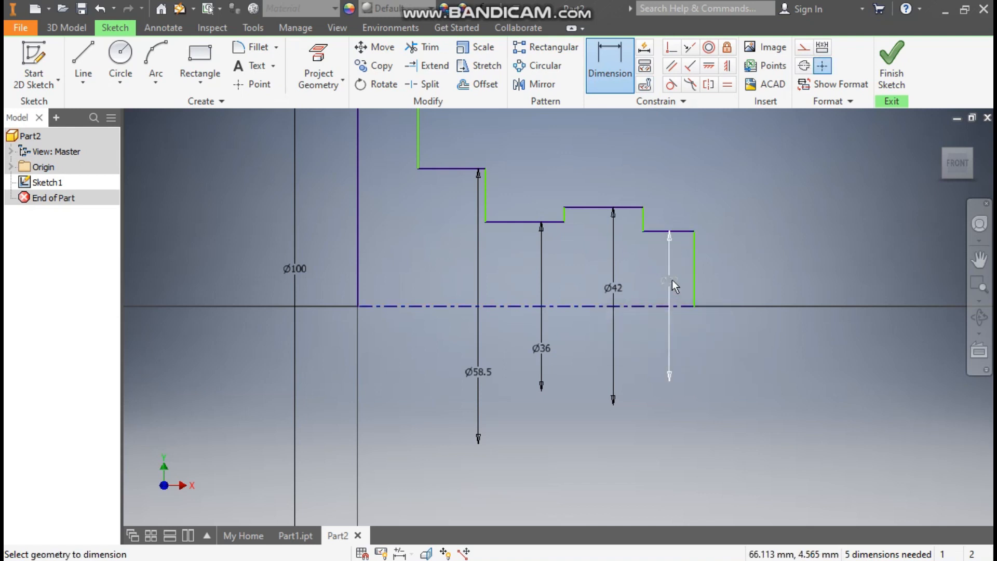
Dimension the width of the 100 mm diameter step's top edge as 6 mm
middle_drag(647, 157, 704, 238)
scroll(705, 237, up, 1)
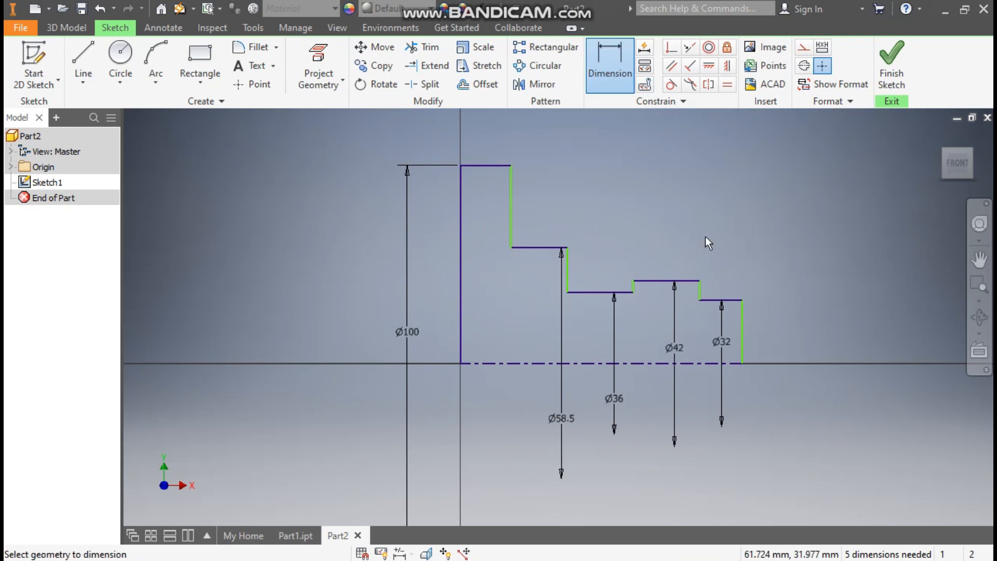
click(487, 165)
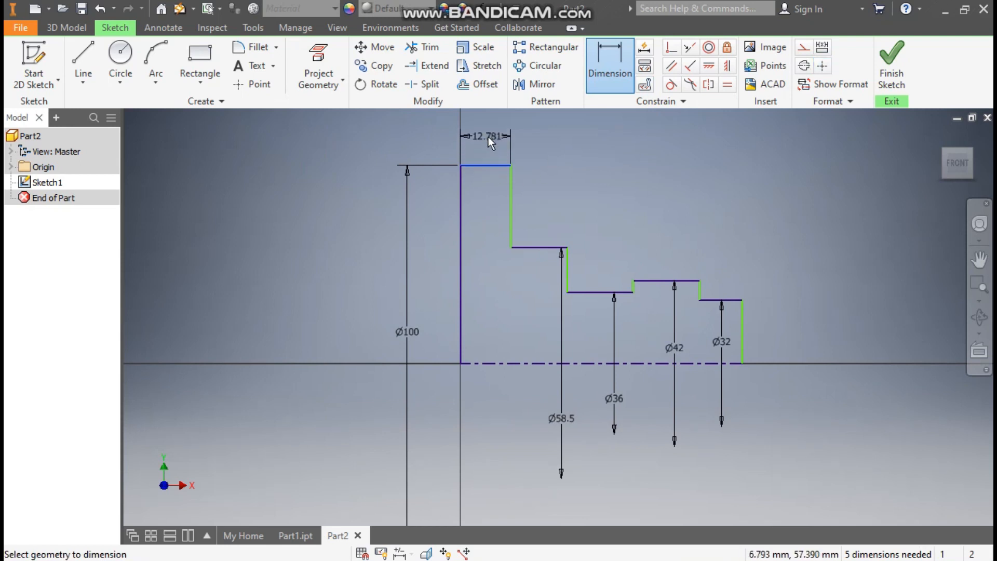
click(488, 136)
text(6)
key(Return)
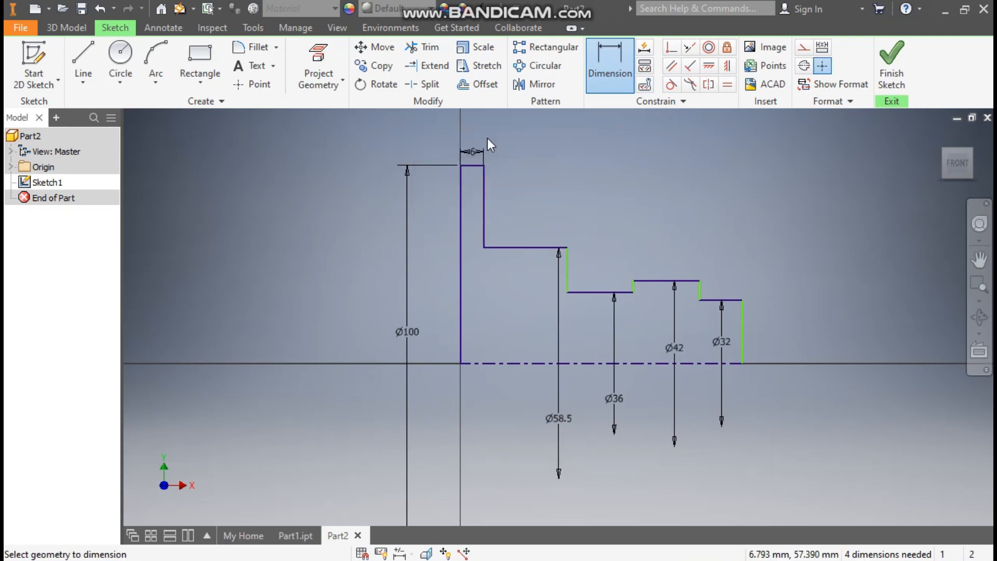
Dimension the distance from the flange's outer vertical edge to the end of the 58.5 mm diameter step as 16.5 mm
click(459, 215)
click(571, 273)
click(517, 191)
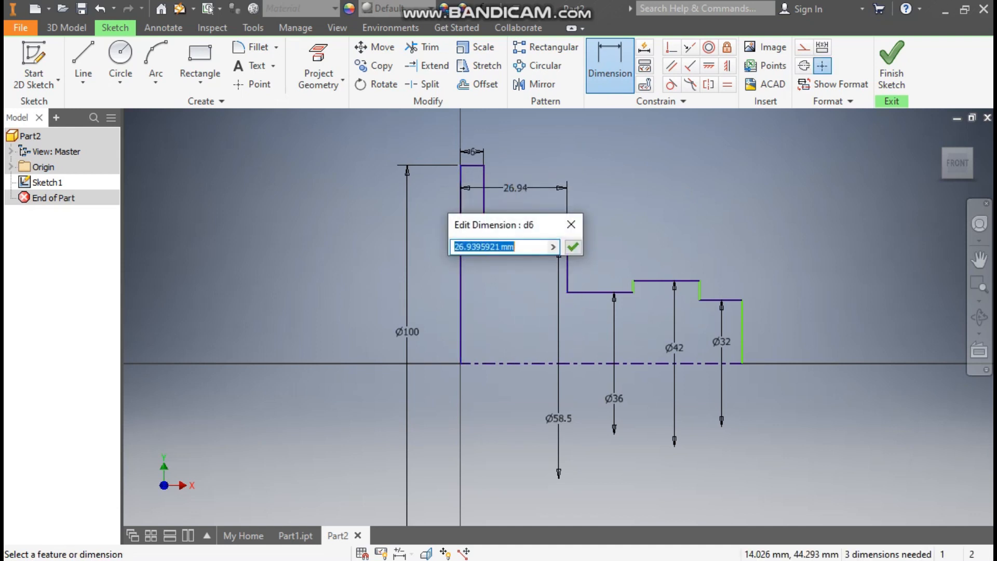
text(16.5)
key(Return)
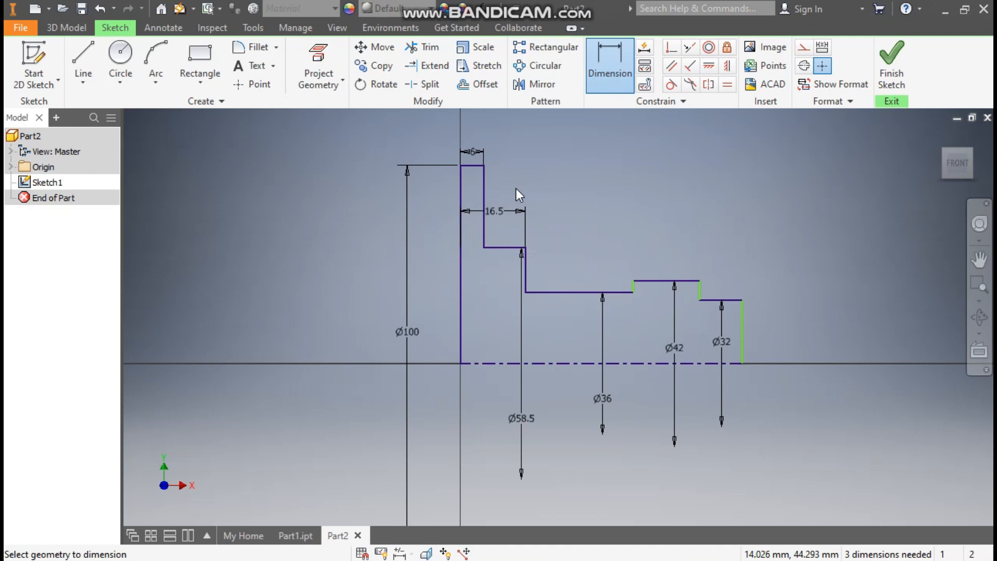
Dimension the recessed 36 mm diameter step's width as 6.5 mm and the 32 mm diameter end step's width as 9.5 mm
click(573, 292)
click(573, 264)
text(6.5)
key(Return)
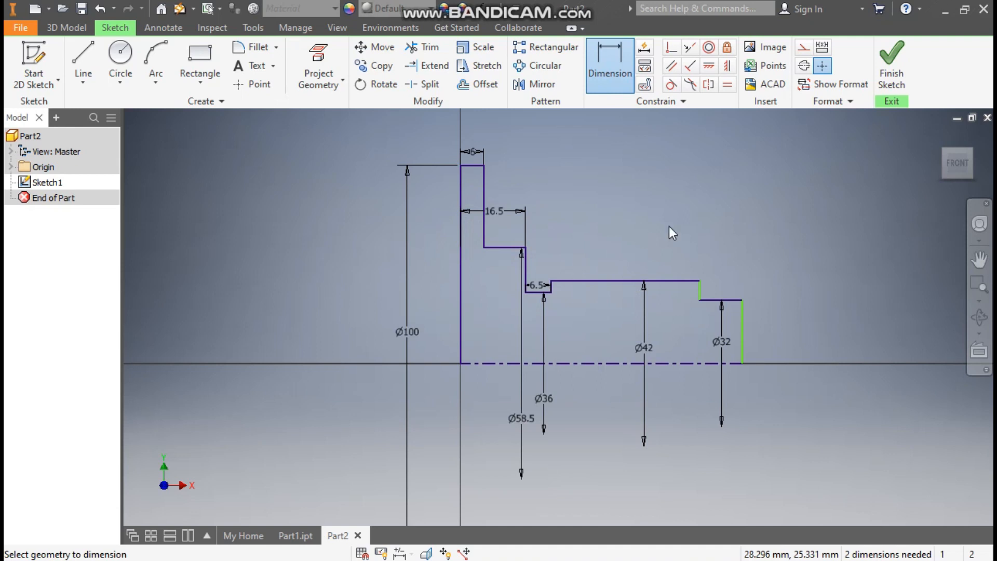
click(723, 274)
text(9.5)
key(Return)
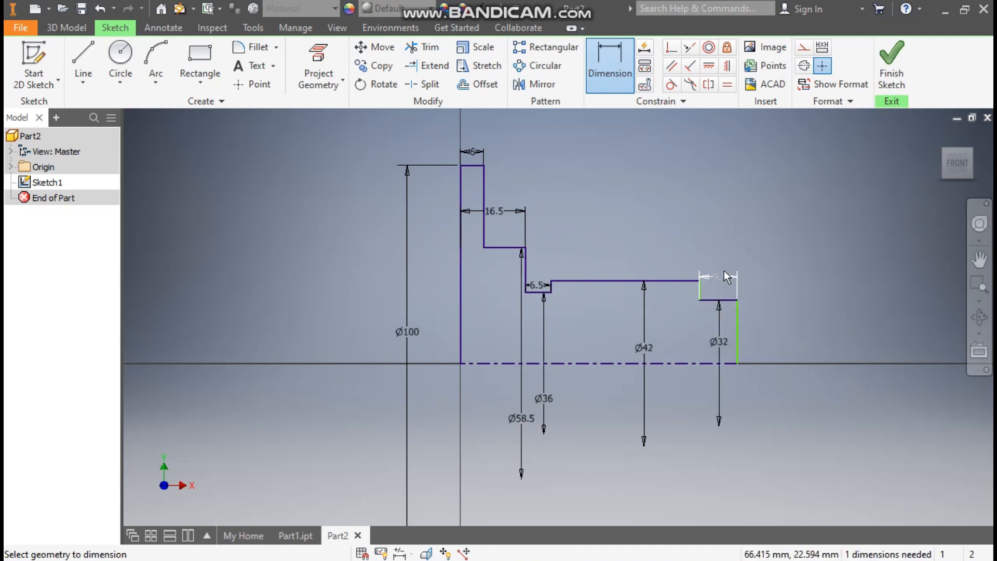
Dimension the profile's overall length along the centerline as 45.5 mm
click(680, 366)
click(758, 442)
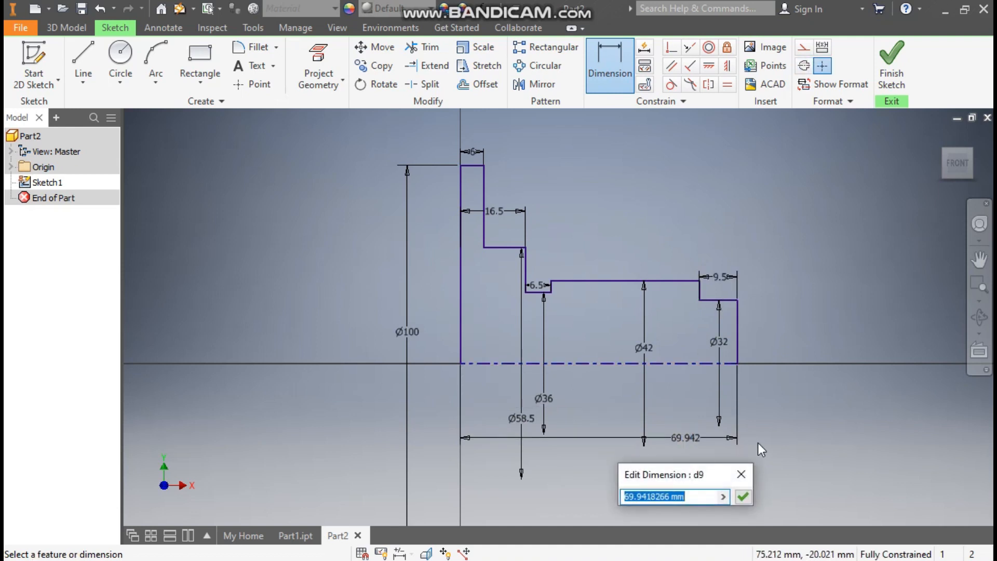
text(45.)
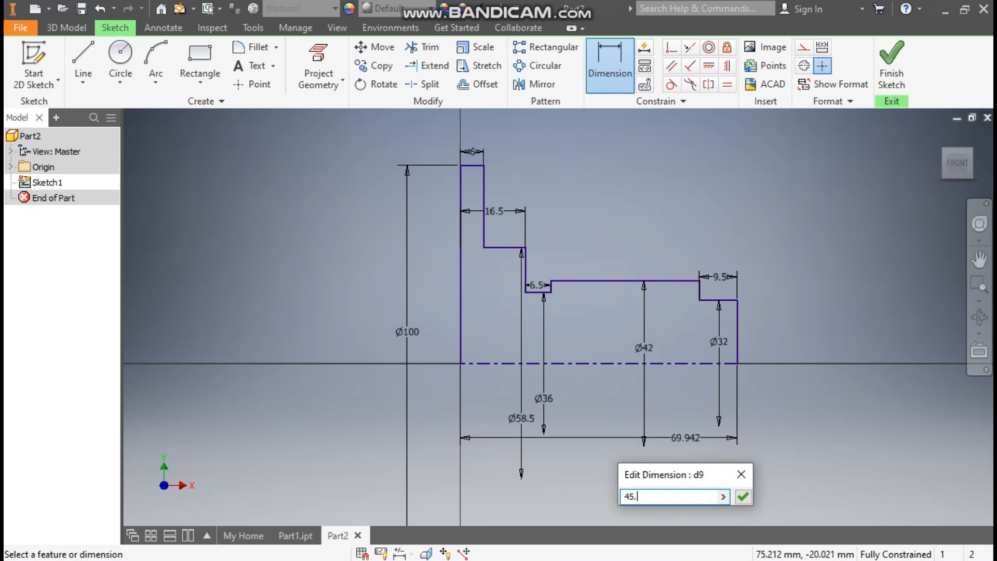
key(Return)
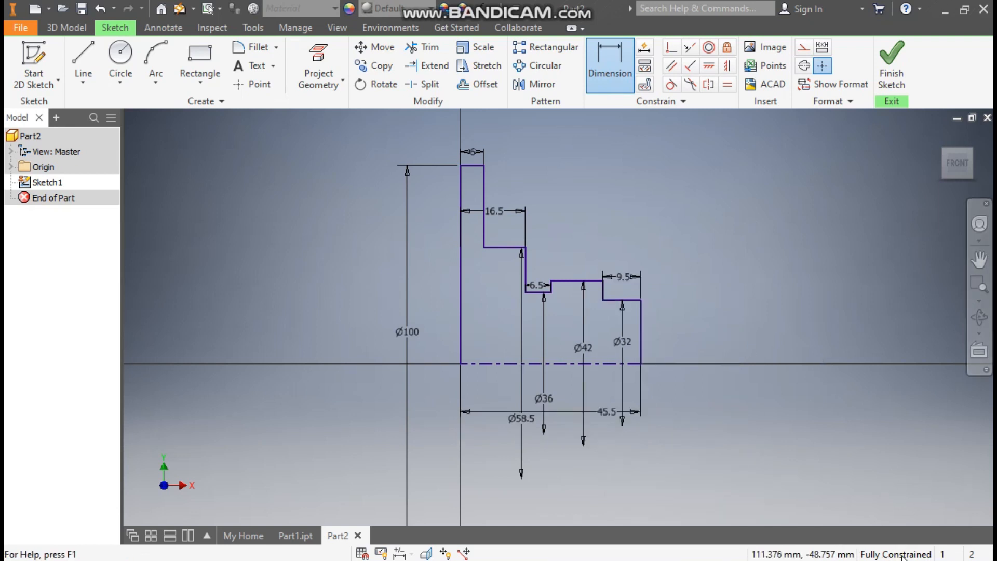
Finish the profile sketch and revolve it a full turn about the centerline into a solid
click(890, 67)
mouse_move(448, 285)
middle_down()
mouse_move(472, 323)
mouse_move(501, 342)
middle_up()
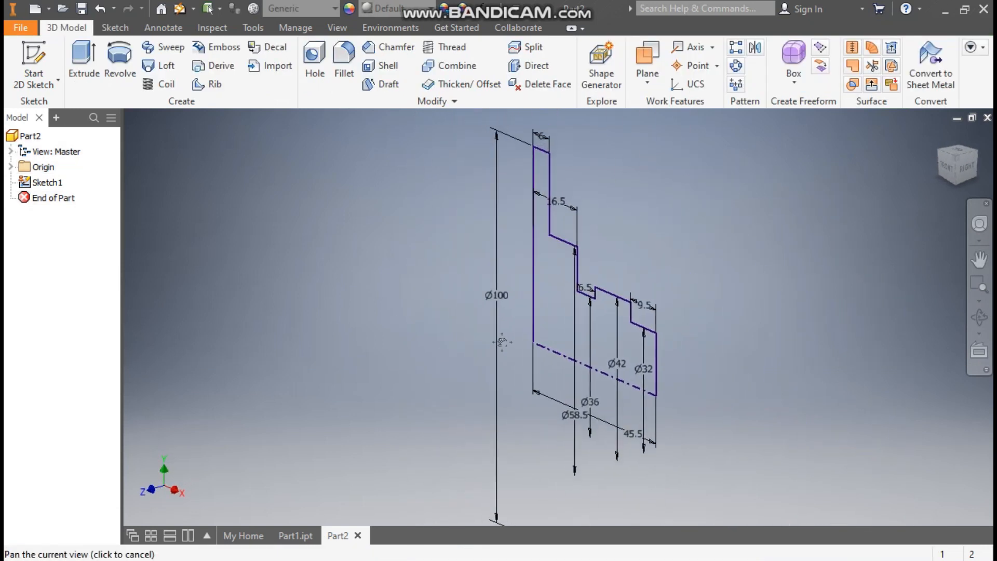
click(119, 64)
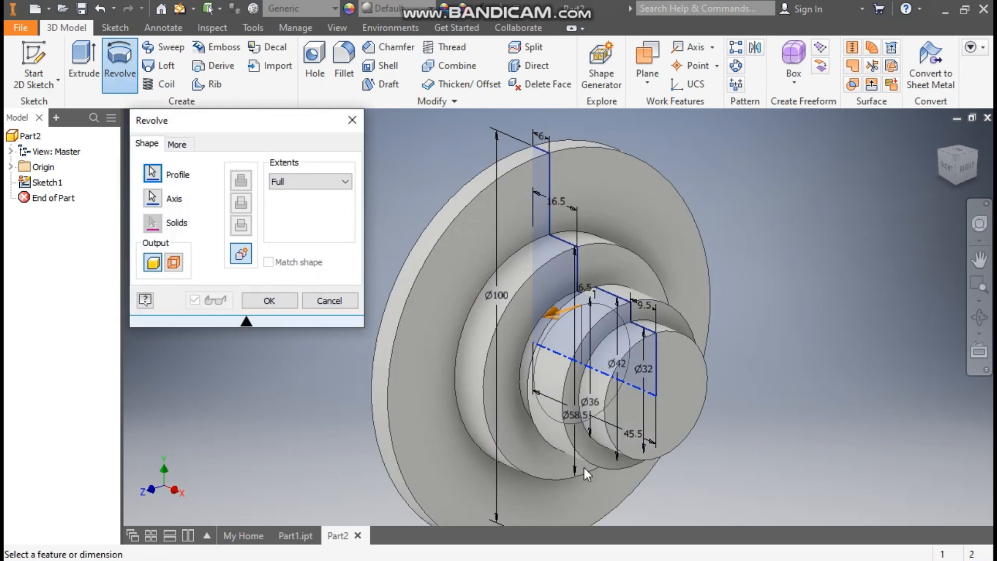
click(269, 301)
middle_drag(298, 285, 337, 258)
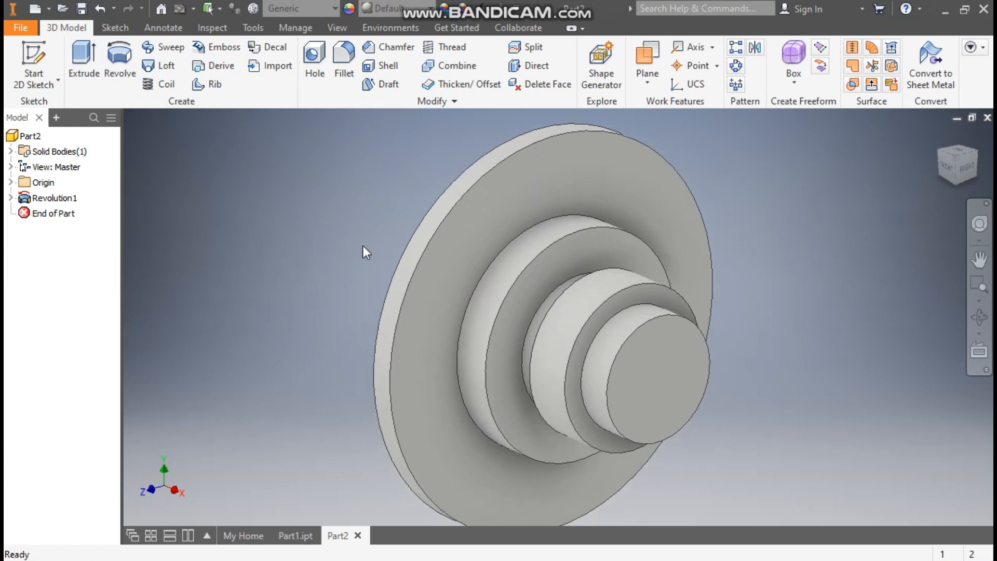
Chamfer both outer circular edges of the 42 mm diameter step with a 1.5 mm distance
click(392, 48)
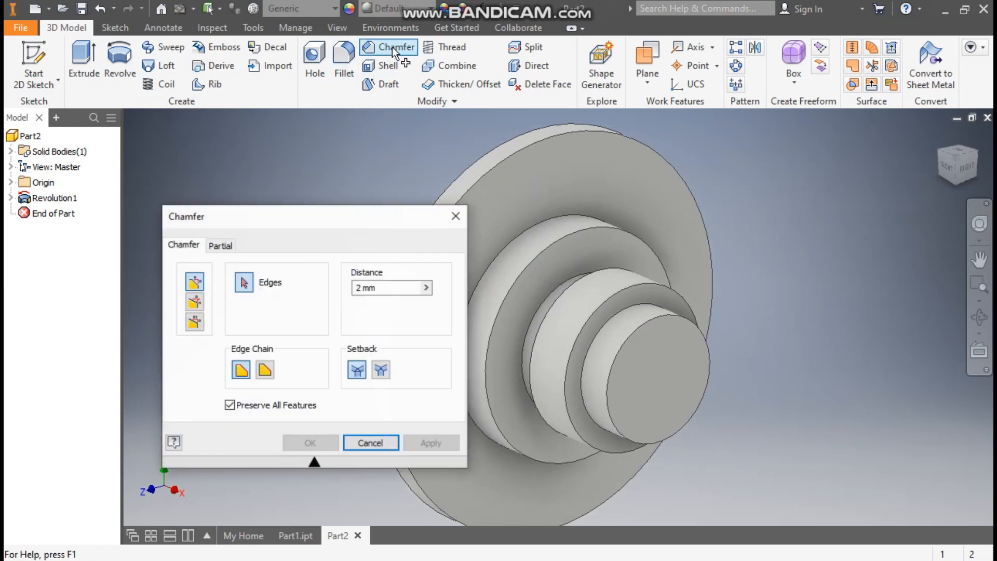
drag(382, 287, 355, 297)
text(1.5)
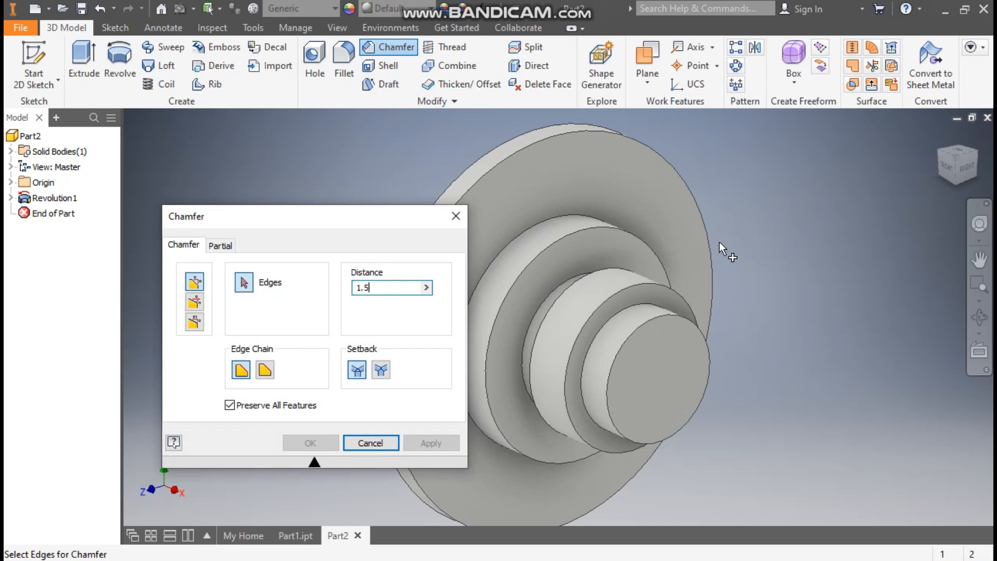
click(625, 290)
click(615, 267)
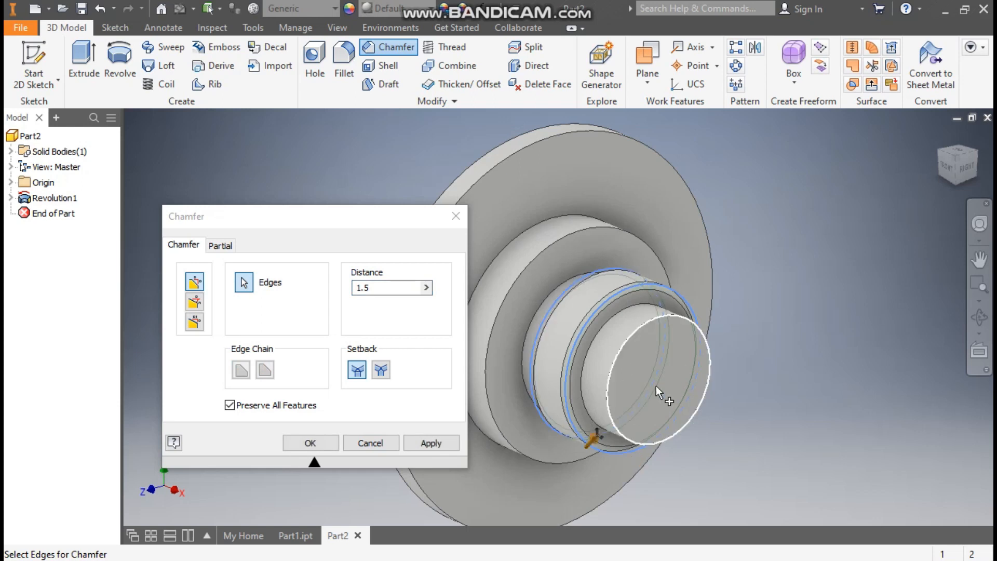
click(327, 444)
Sketch a point at the centre of the flange's flat back face and finish the sketch
middle_drag(899, 247, 858, 236)
scroll(862, 223, up, 2)
scroll(861, 223, down, 1)
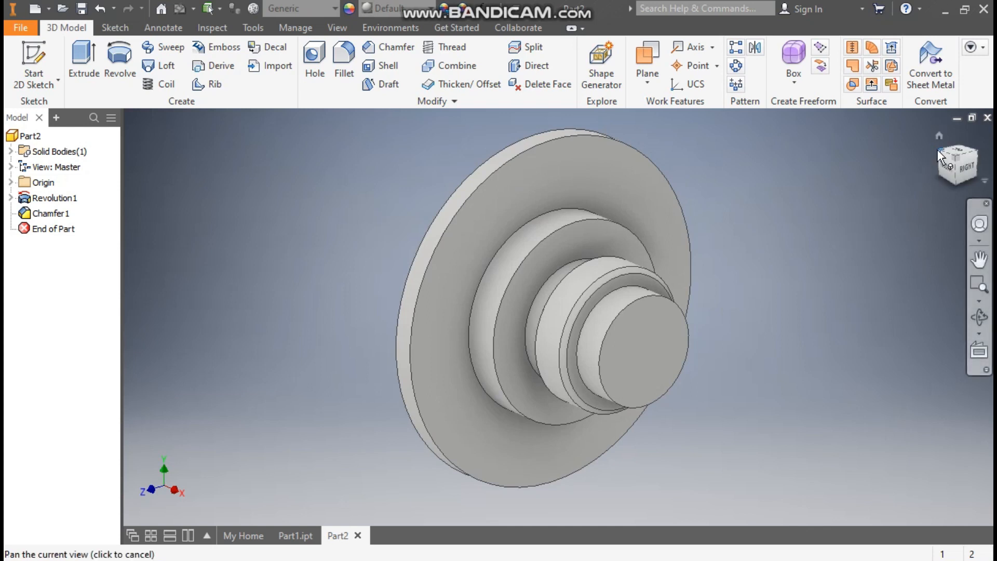
click(940, 166)
click(502, 304)
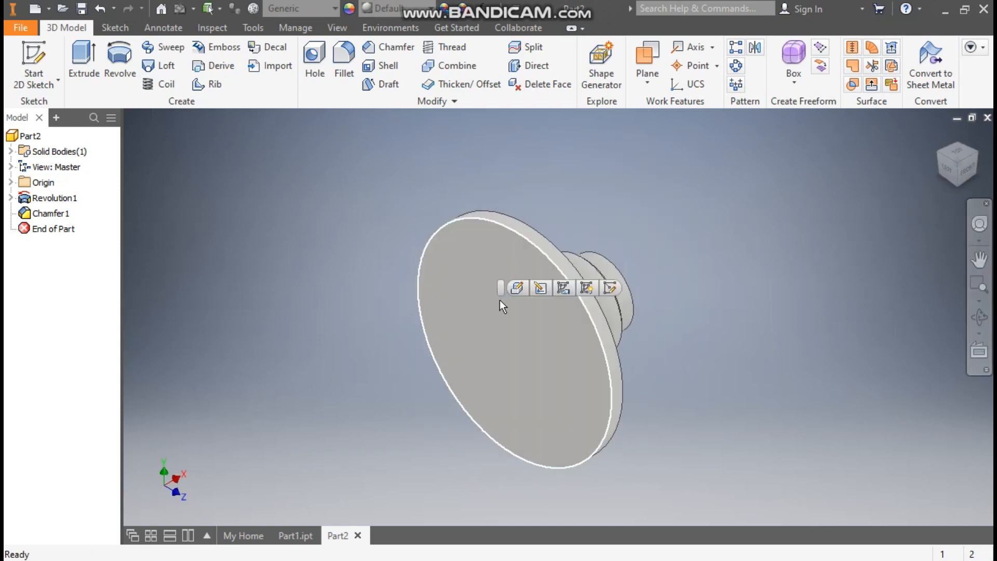
click(611, 287)
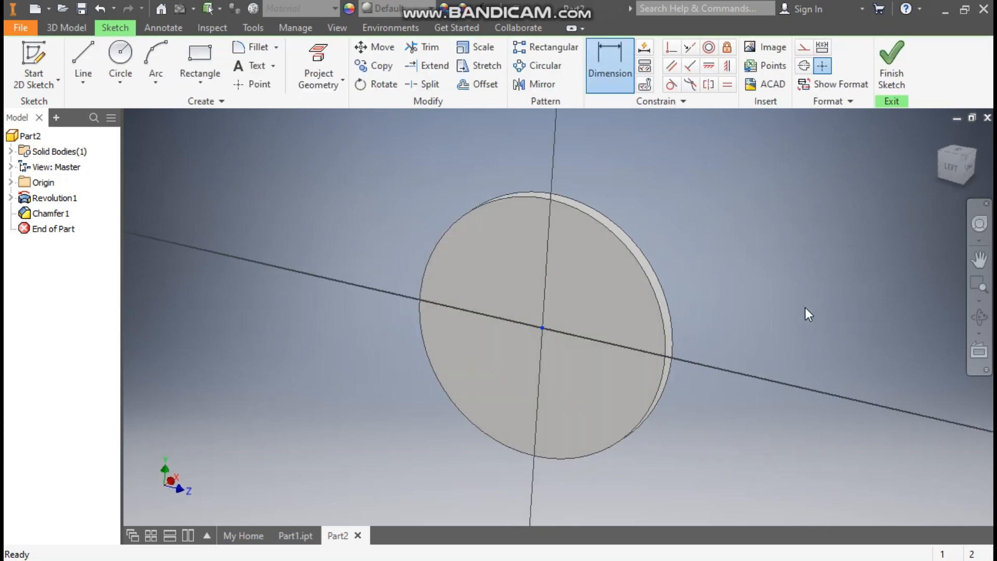
click(256, 83)
click(559, 316)
click(892, 68)
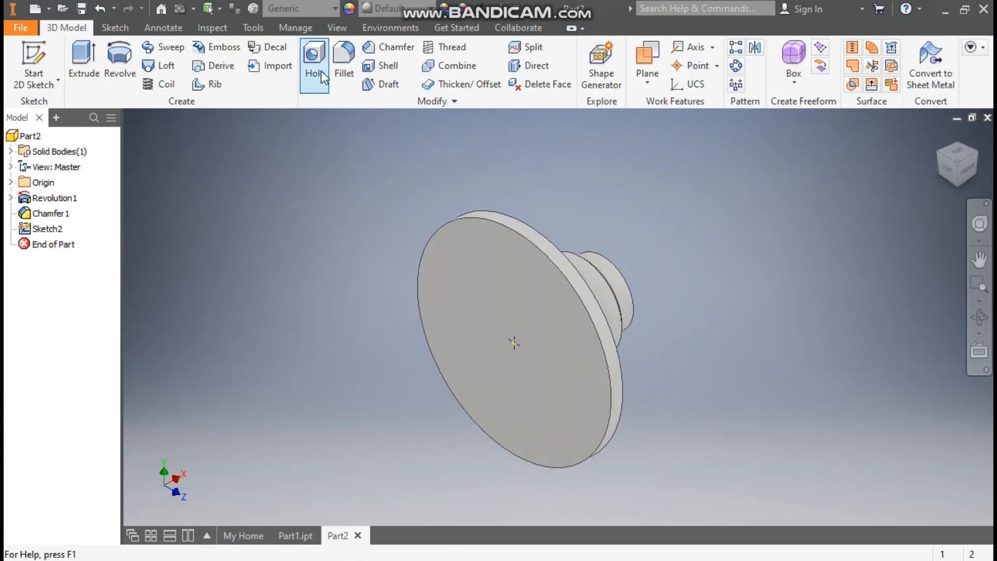
Start a counterbored through-all hole at the back face's centre point, with a 44.5 mm counterbore diameter and 9.5 mm counterbore depth
click(314, 58)
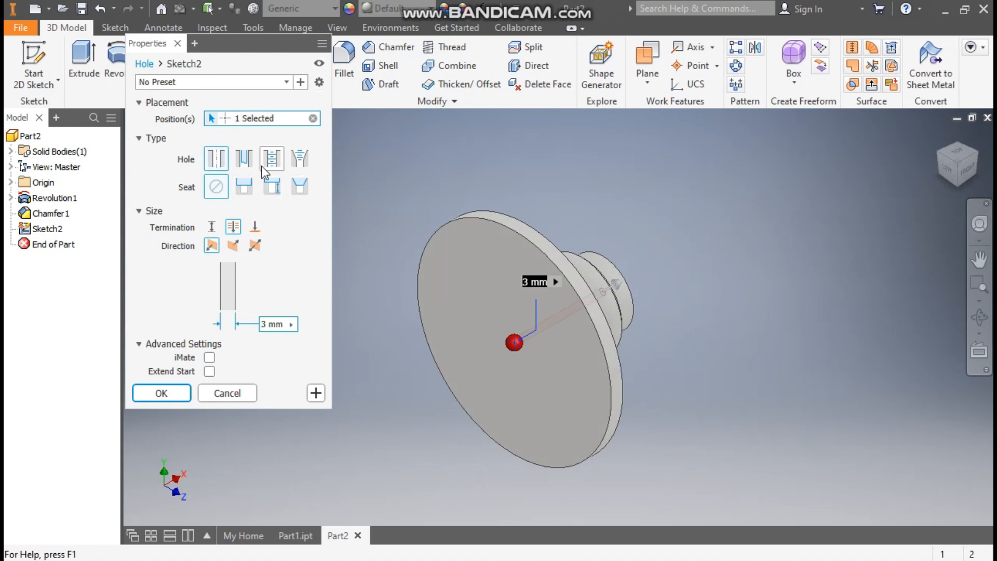
click(244, 187)
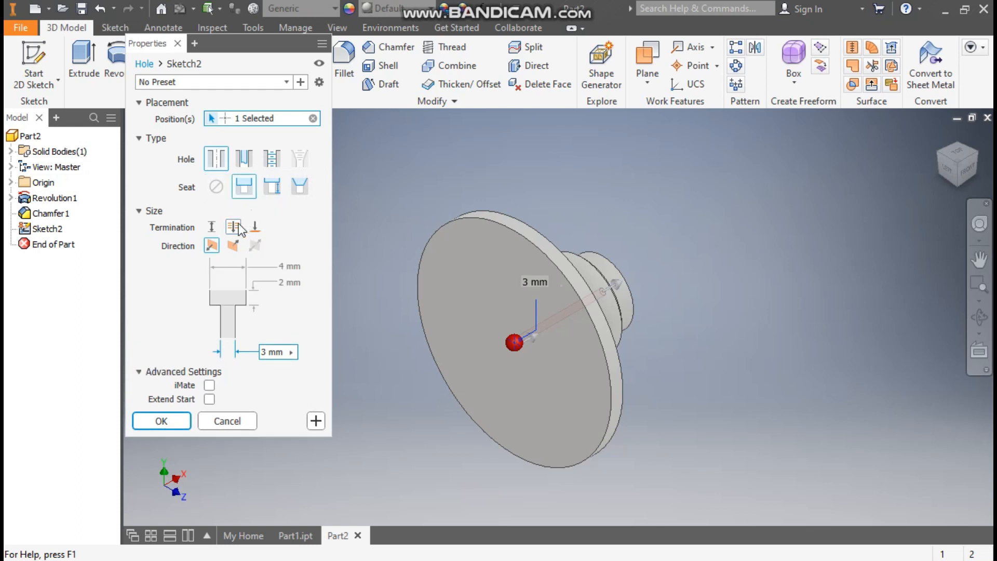
click(275, 268)
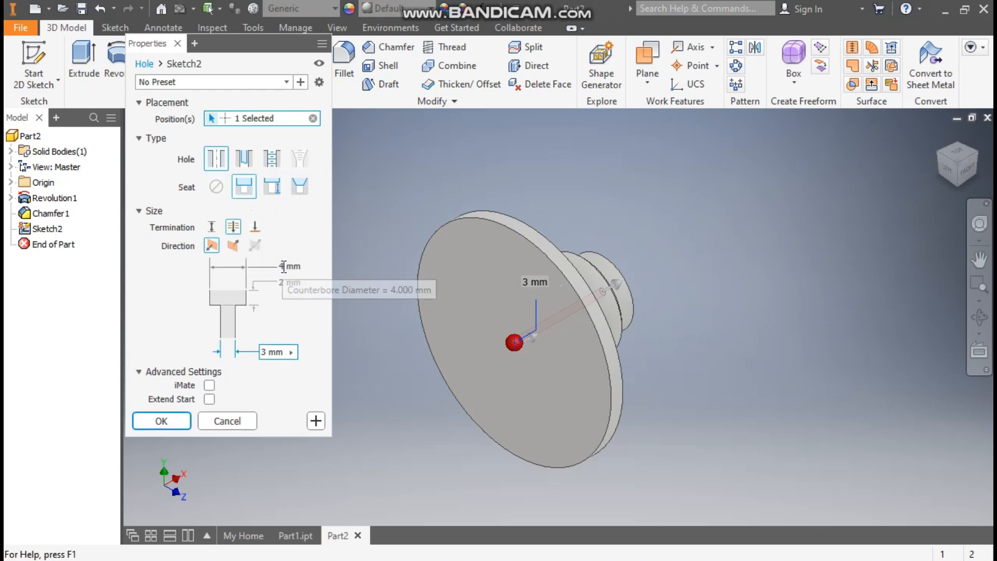
key(Delete)
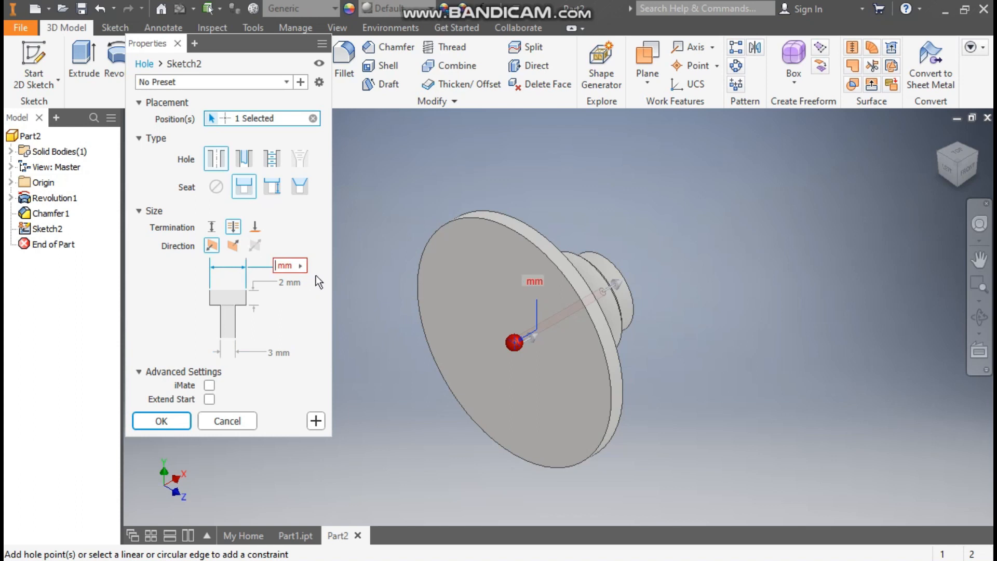
text(44.5)
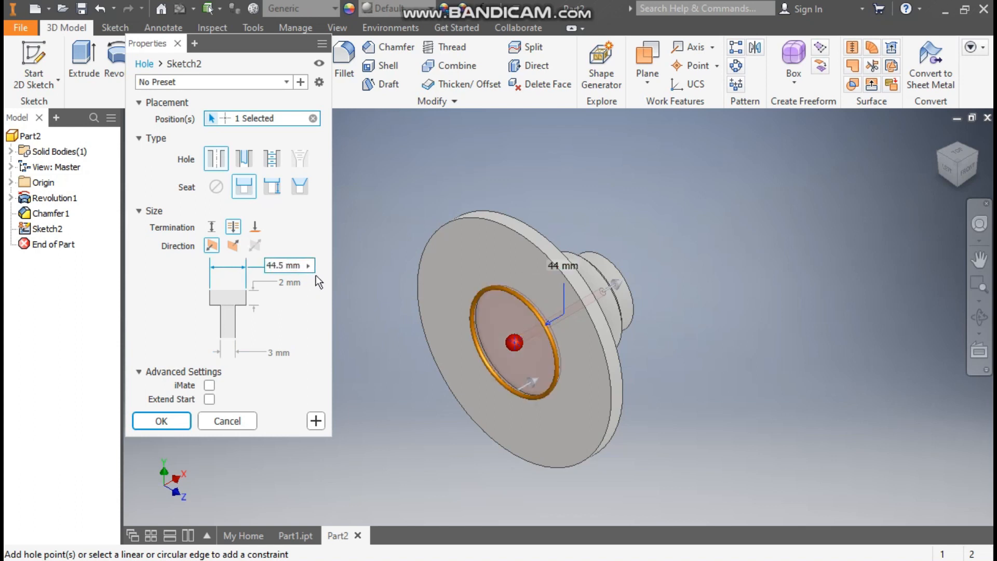
click(289, 282)
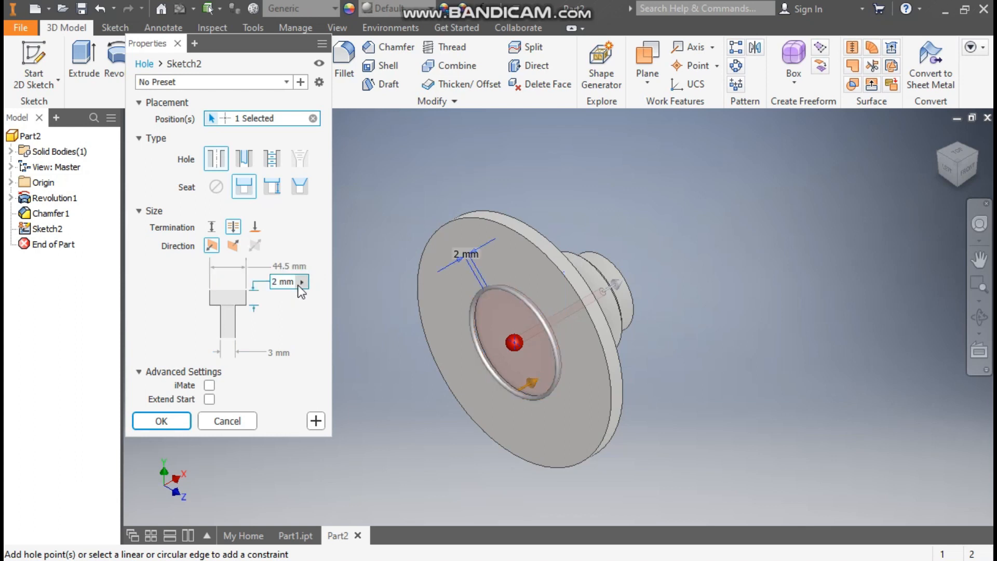
key(BackSpace)
key(BackSpace)
text(9.5)
Set the counterbored hole's bore diameter to 20 mm and create the hole
click(266, 354)
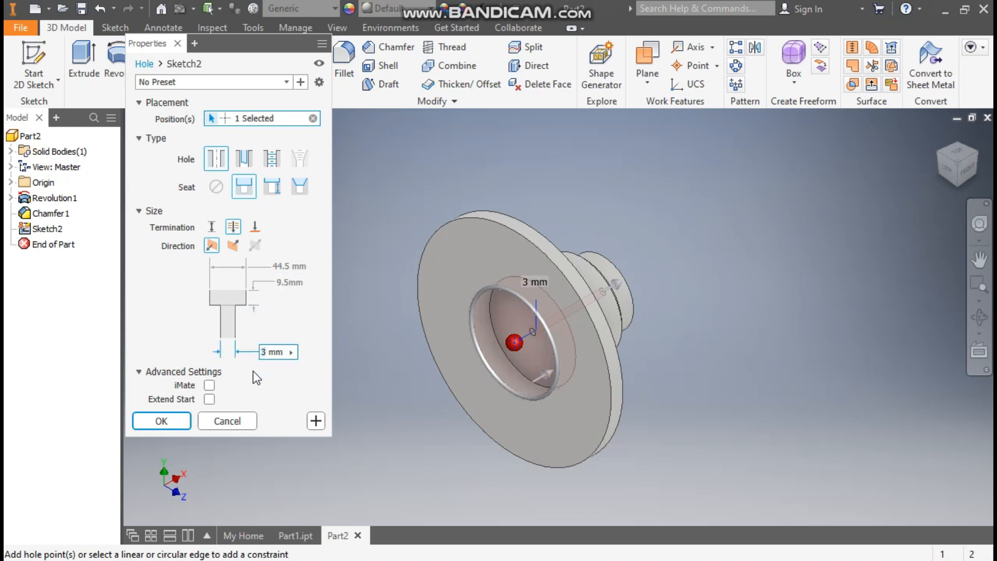
text(20)
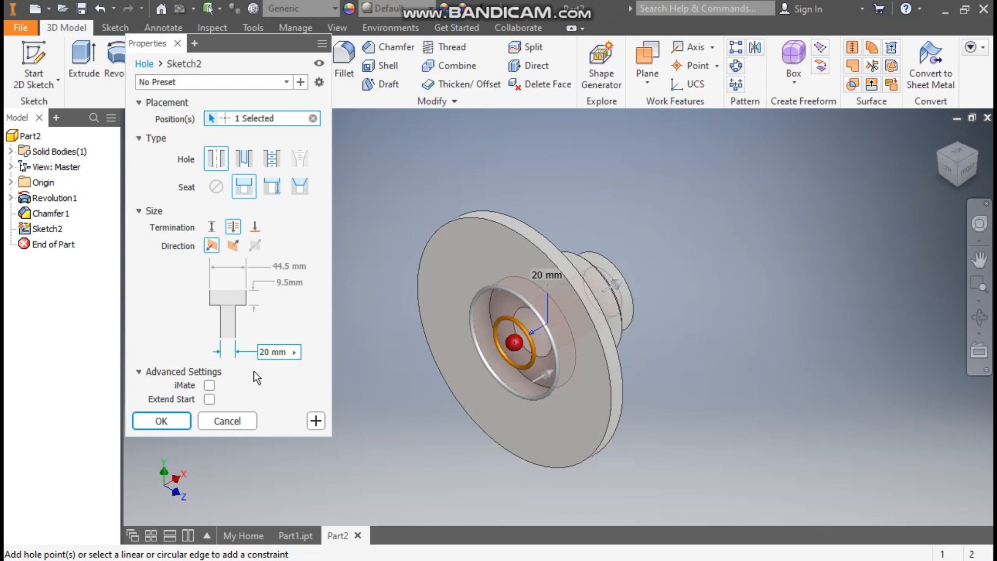
click(977, 154)
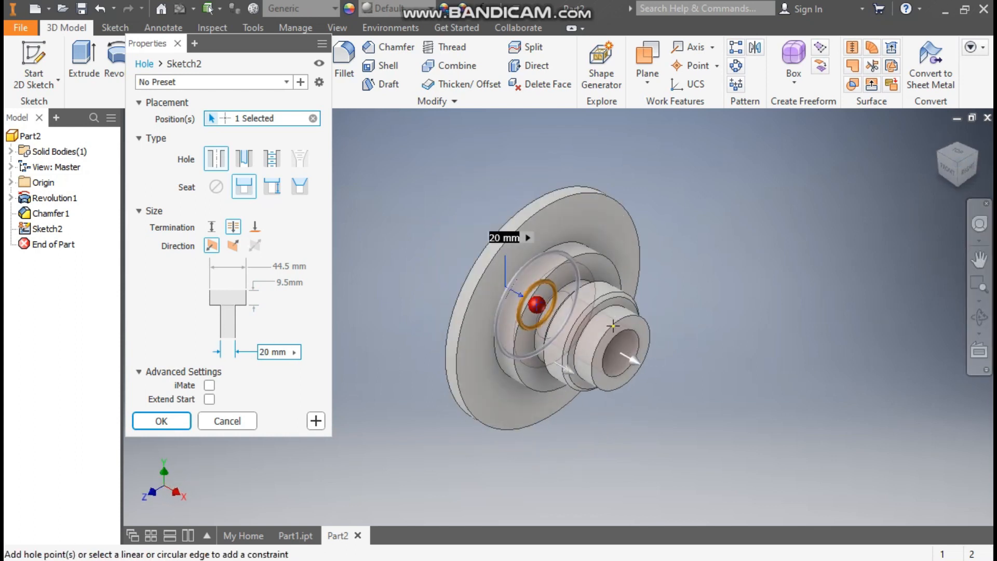
click(161, 421)
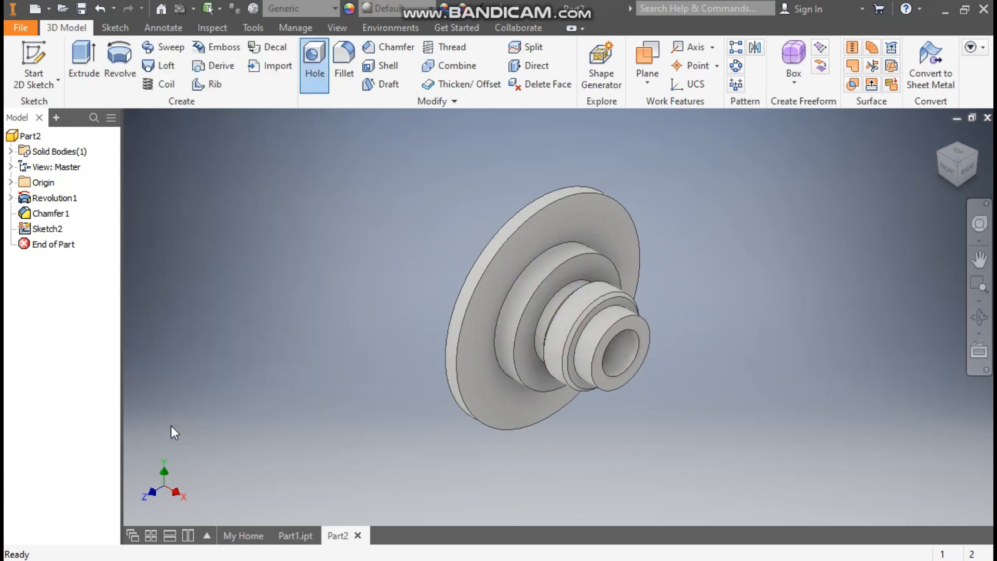
On the flange's hub-side face, sketch an 86 mm diameter circle centred on the hub axis and convert it to construction geometry
click(575, 209)
click(689, 197)
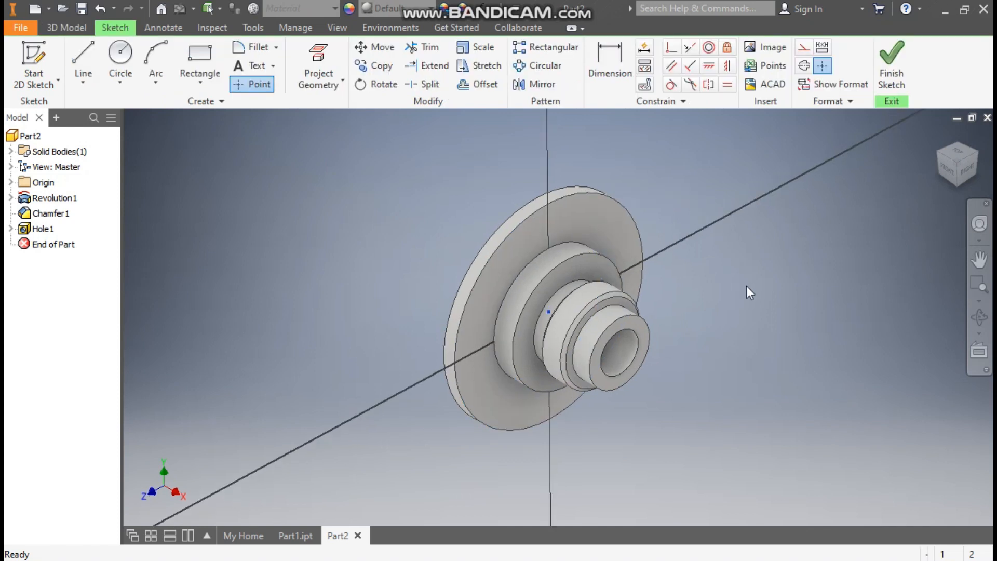
scroll(745, 319, down, 1)
middle_drag(745, 318, 764, 313)
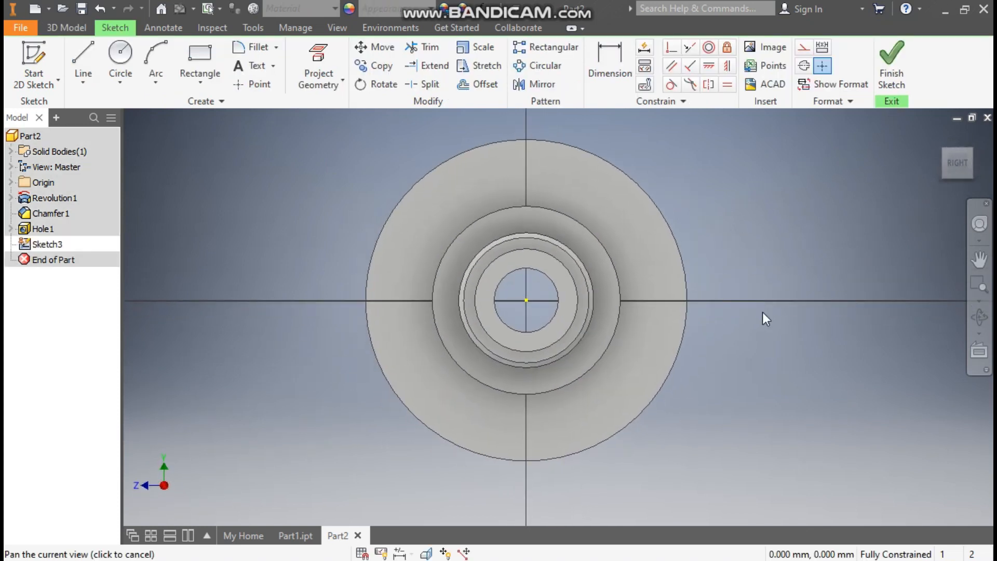
click(120, 52)
click(526, 300)
text(86)
key(Return)
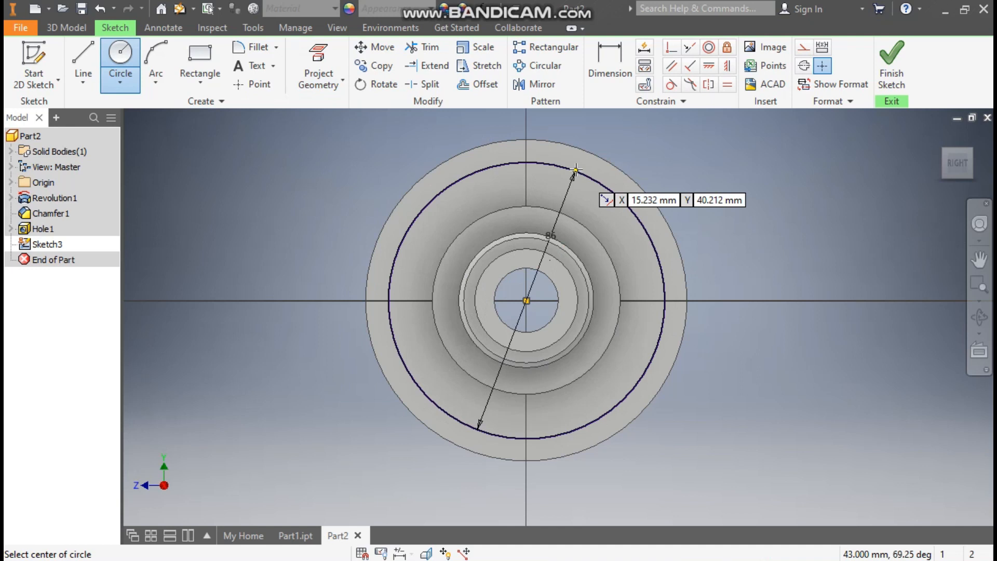
key(Escape)
click(549, 164)
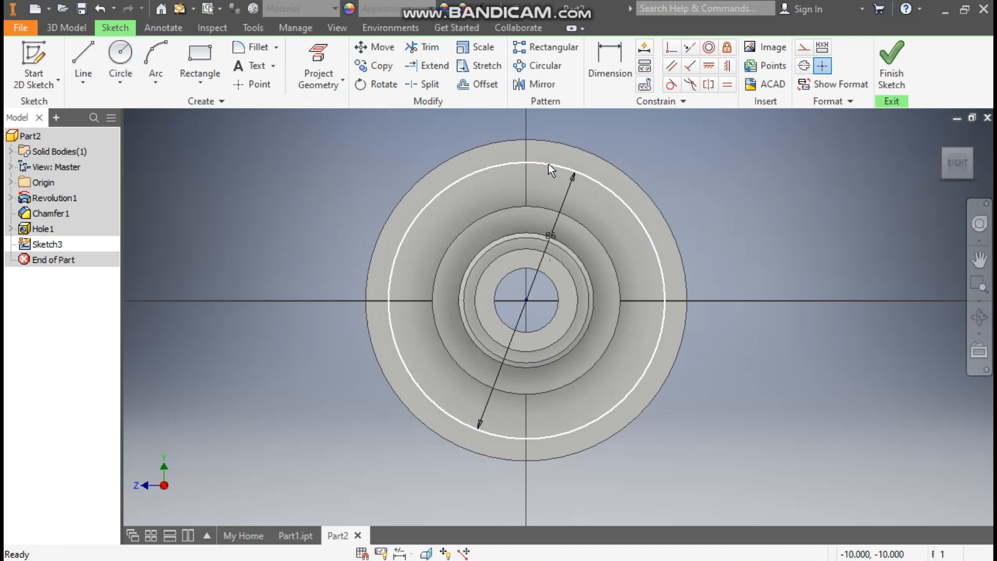
click(805, 51)
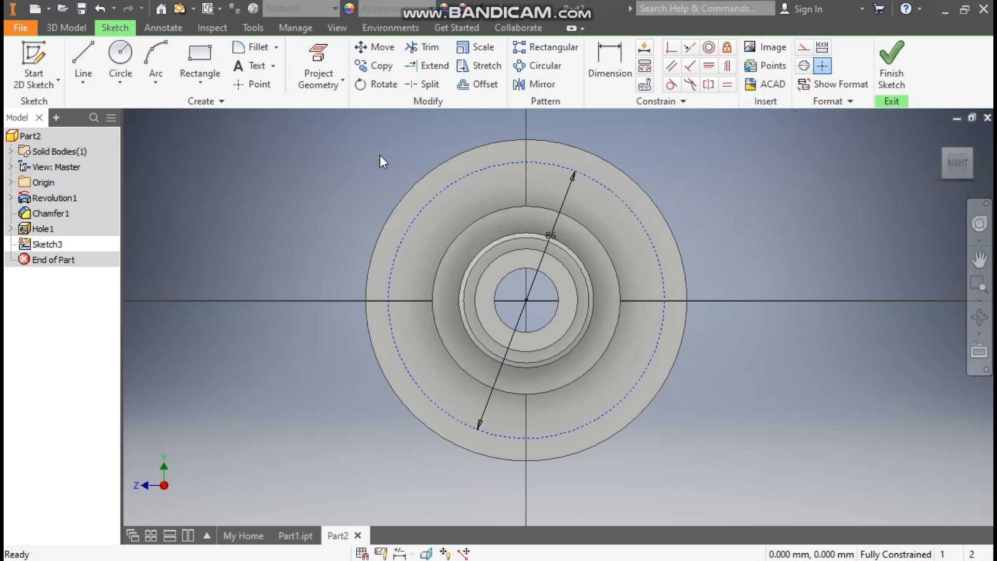
Place a sketch point at the top of the 86 mm construction circle and constrain it vertically to the circle's centre
click(259, 86)
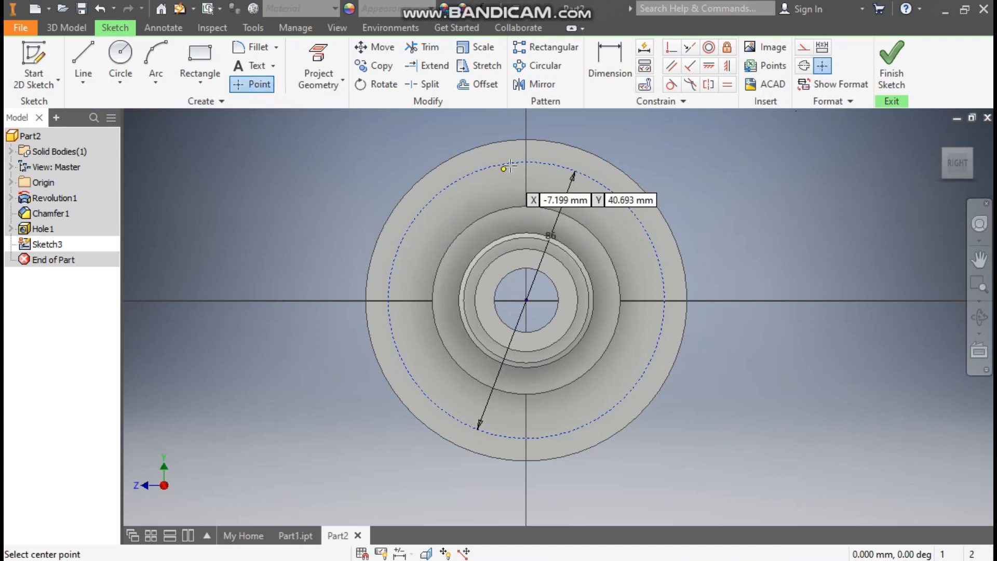
click(527, 162)
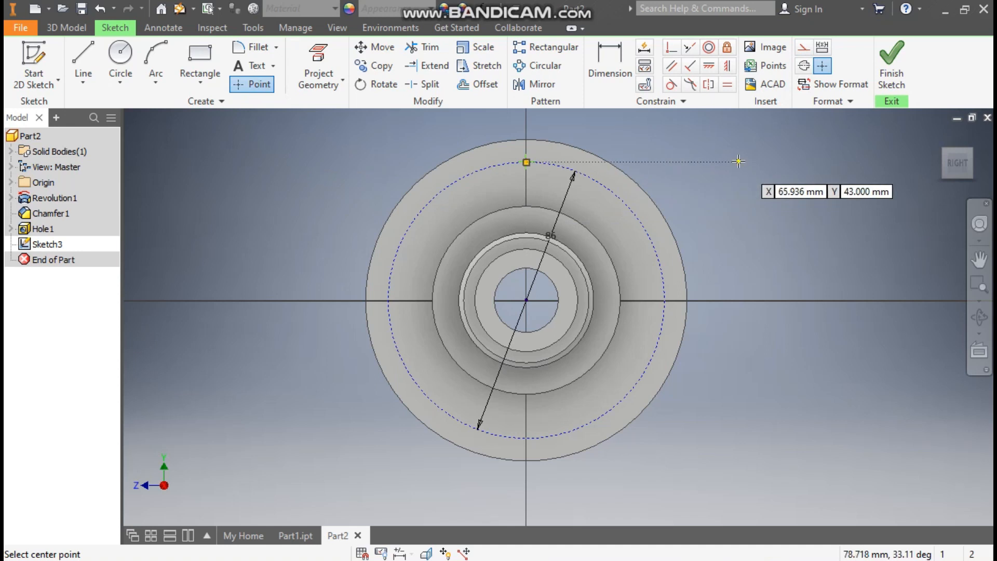
click(727, 66)
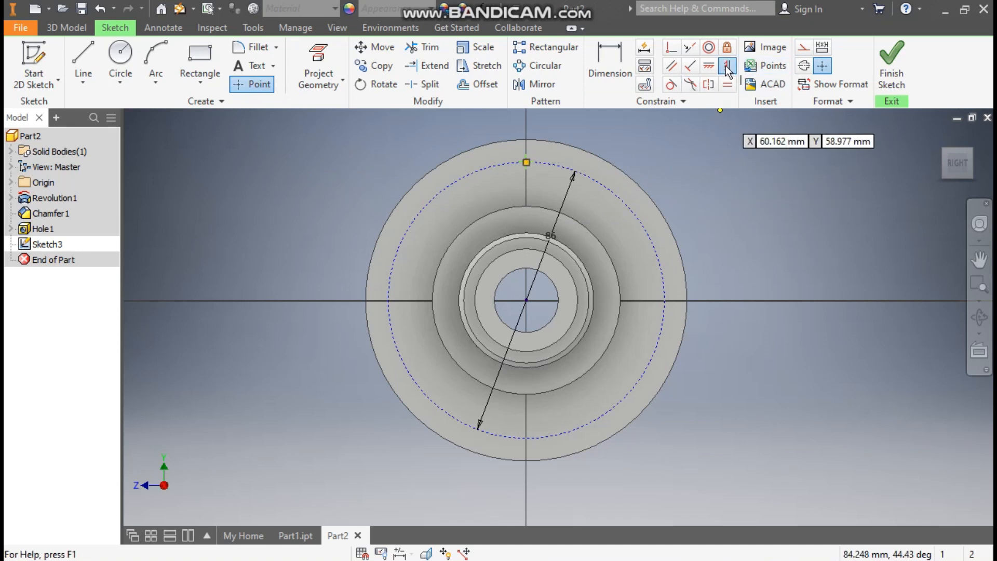
click(531, 162)
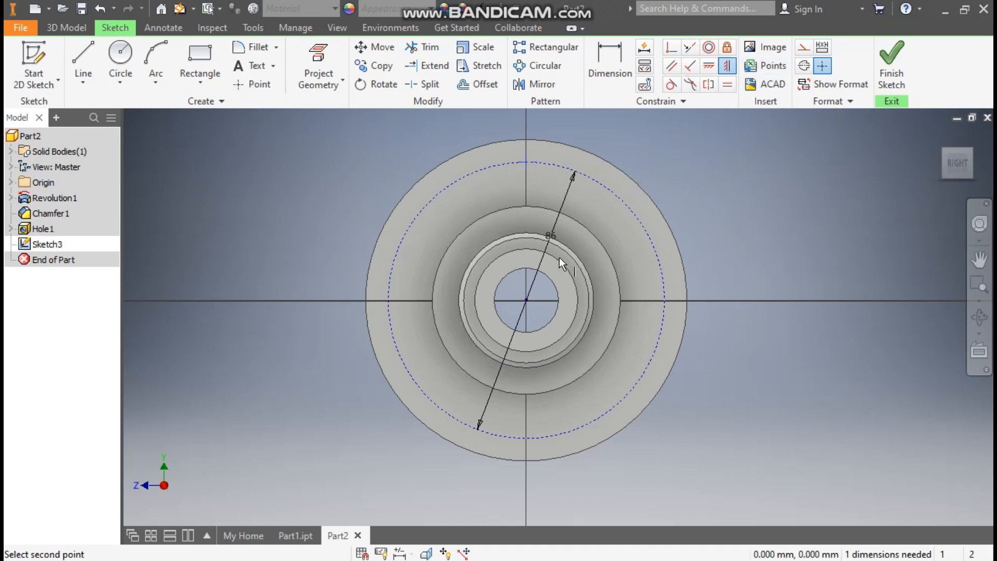
click(527, 300)
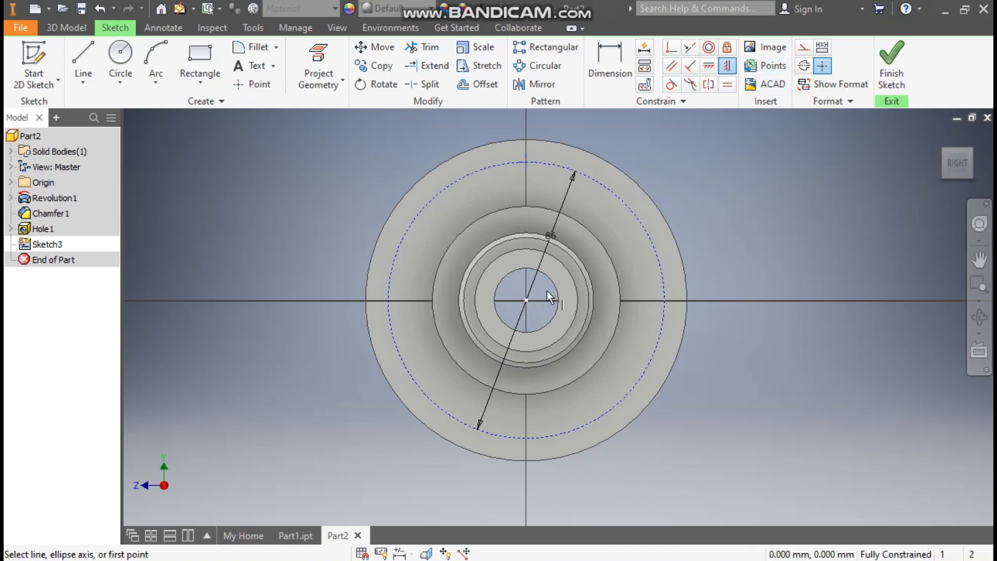
Pattern the sketch point circularly about the hub axis as 6 instances over 360 degrees, and finish the sketch
click(541, 66)
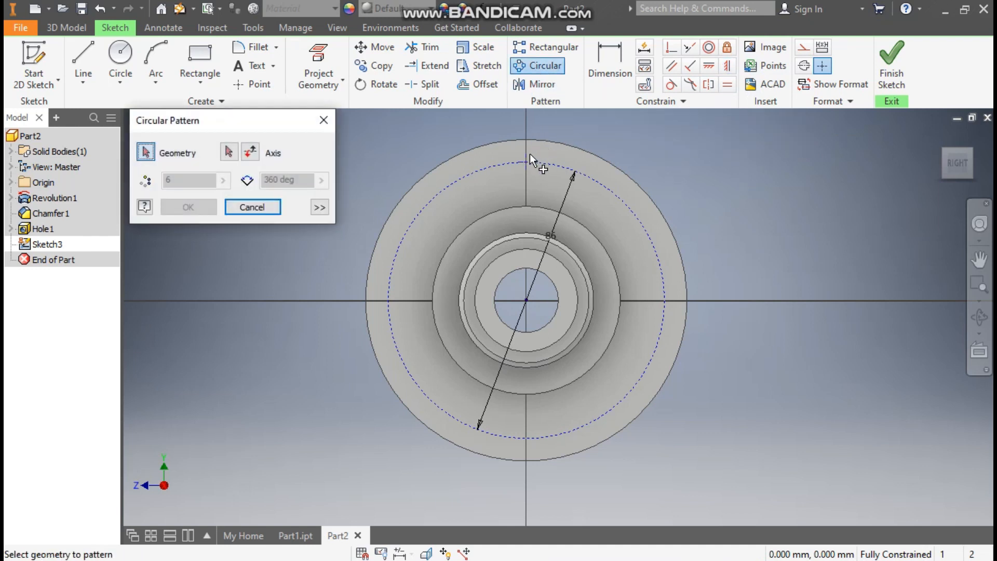
click(229, 152)
click(466, 176)
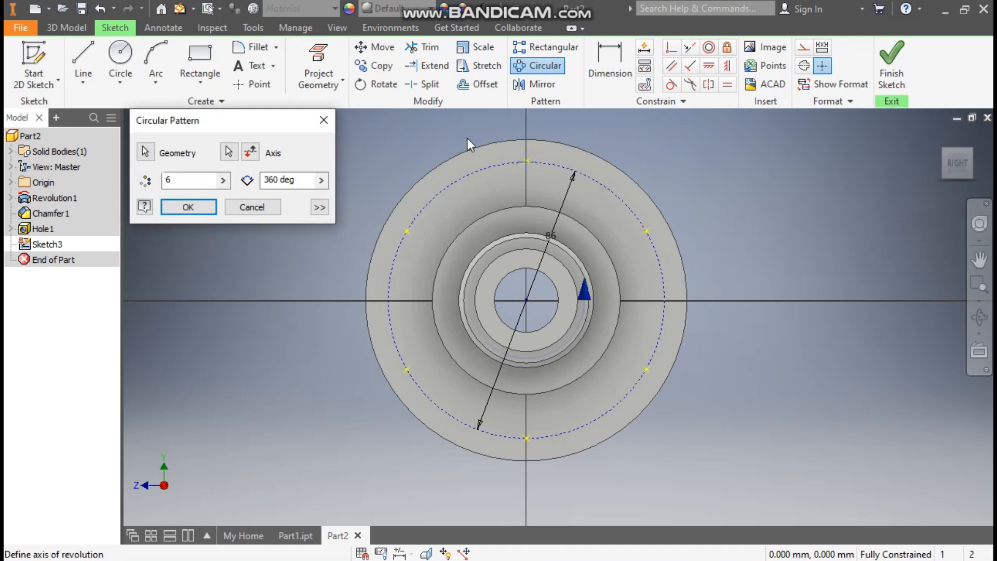
click(195, 207)
click(891, 65)
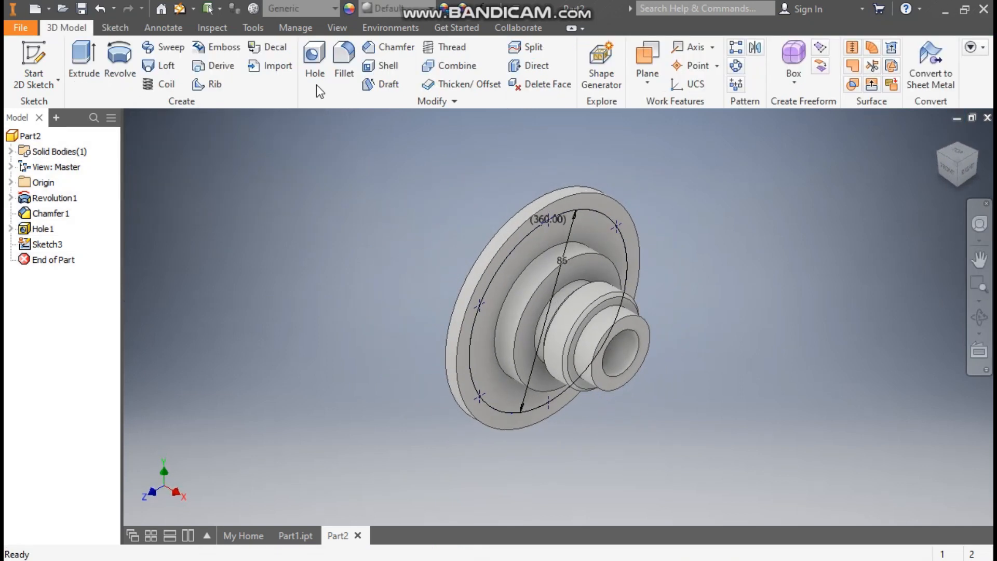
Create simple through-all holes without a counterbore, 8 mm in diameter, at the six patterned points on the flange
click(310, 60)
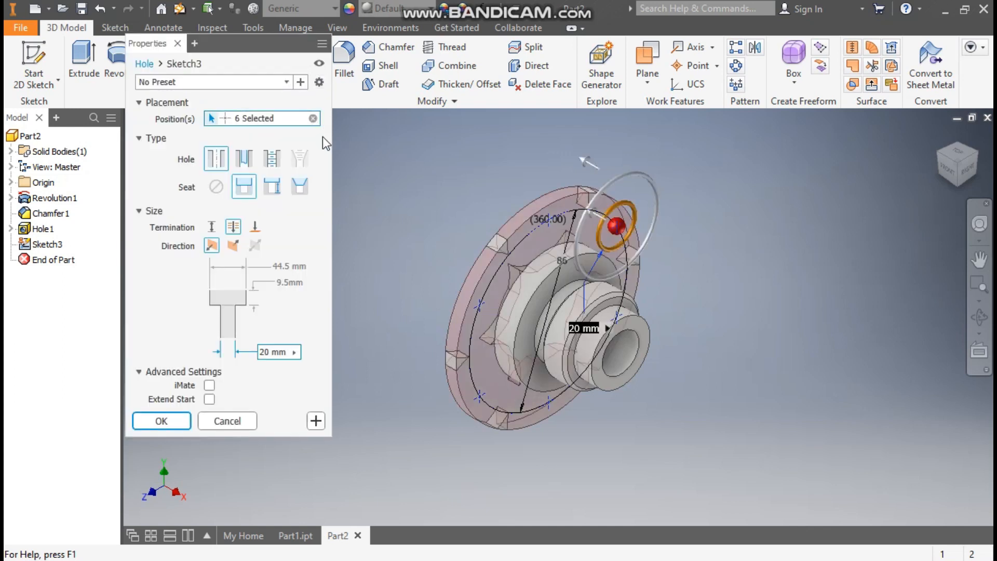
click(217, 188)
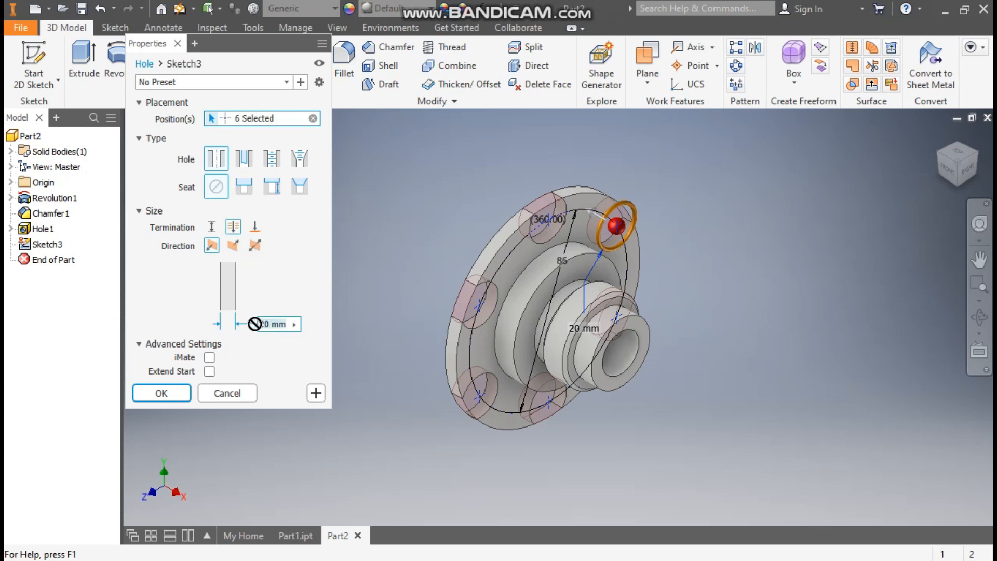
double_click(271, 324)
text(8)
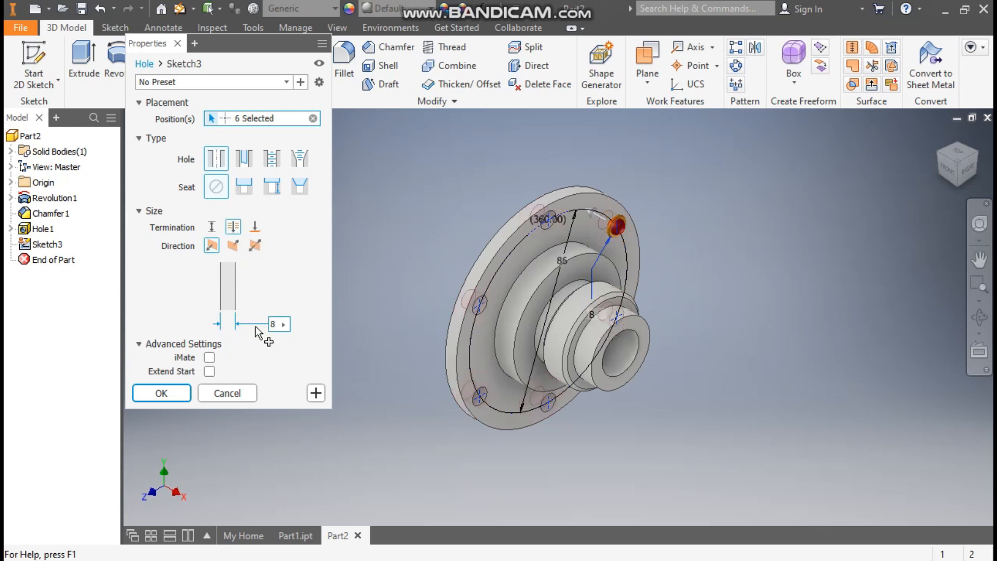
click(186, 394)
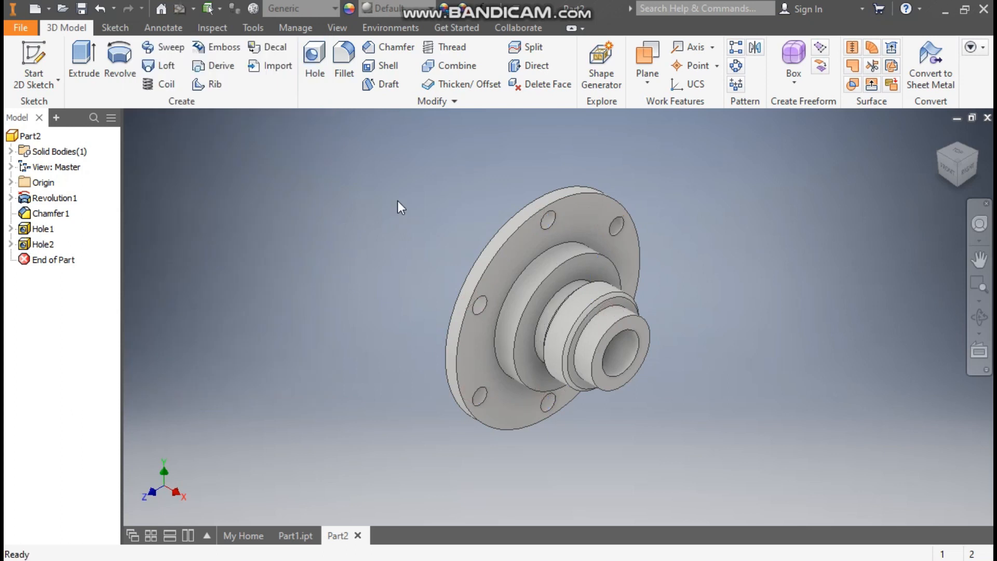
Chamfer the centre bore's edge on the narrow end face of the hub with a 1.5 mm distance
click(387, 50)
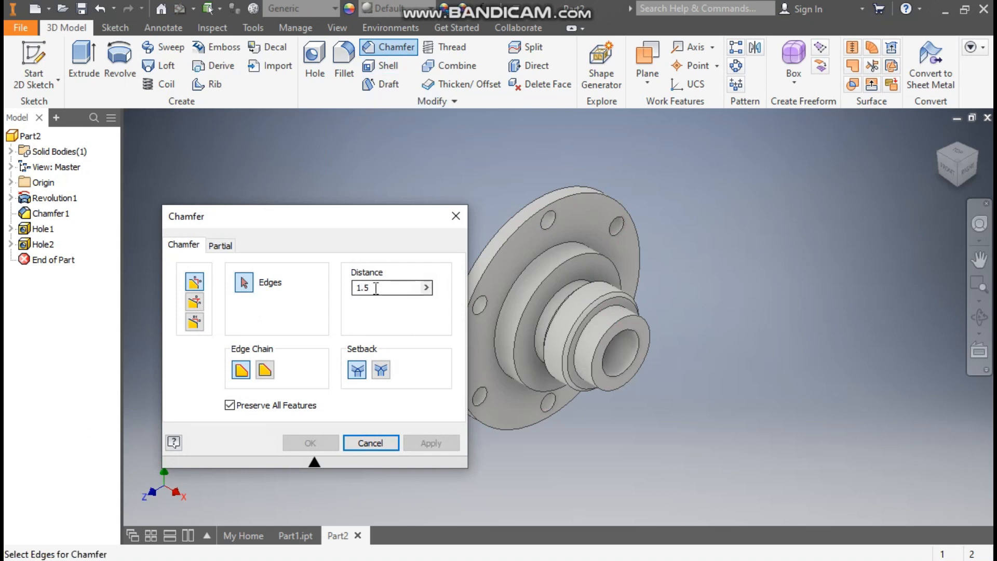
click(634, 335)
middle_drag(671, 371, 775, 352)
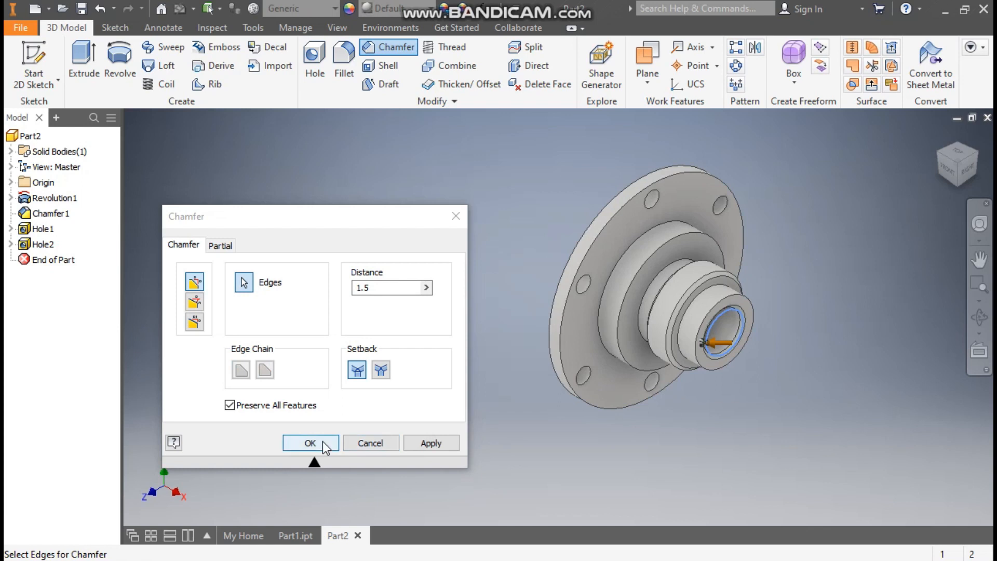
click(323, 443)
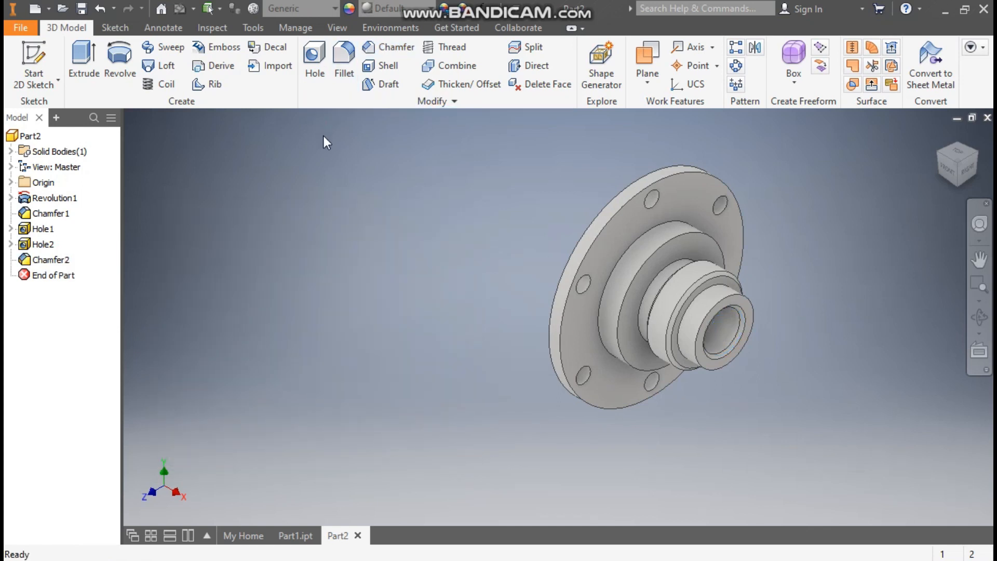
Fillet the edge where the largest hub step meets the flange face with a 1 mm radius
click(338, 54)
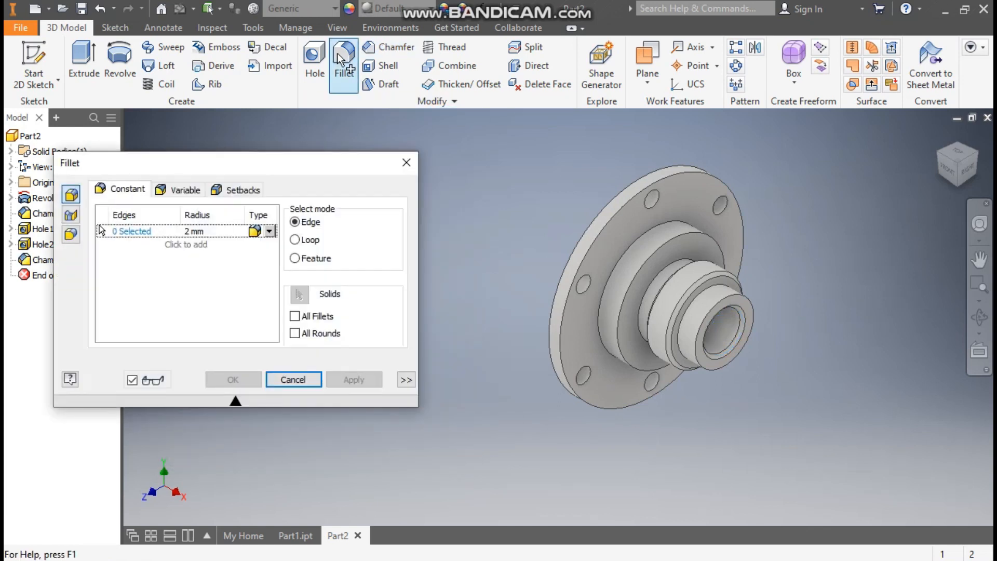
click(216, 232)
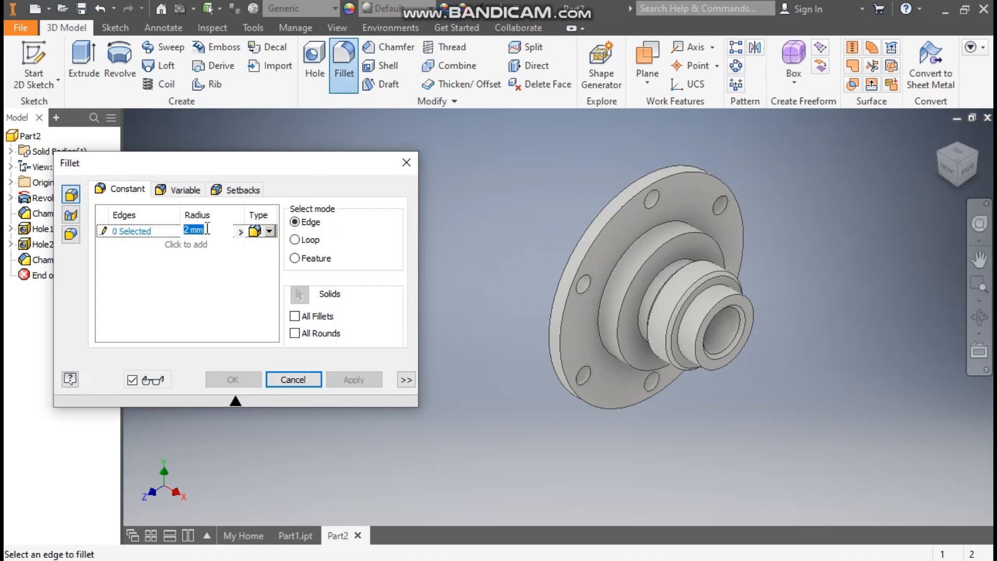
text(1)
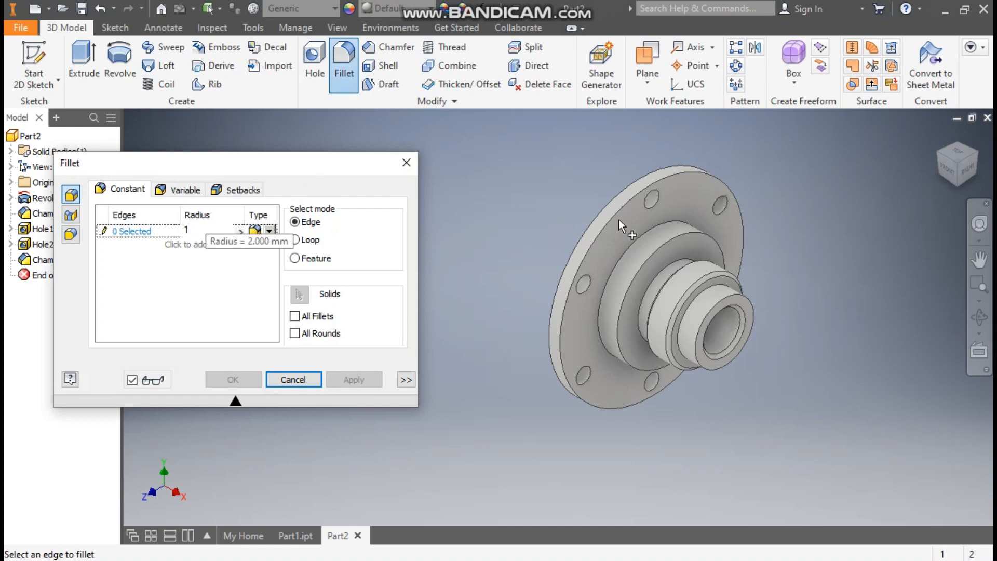
click(645, 229)
click(223, 379)
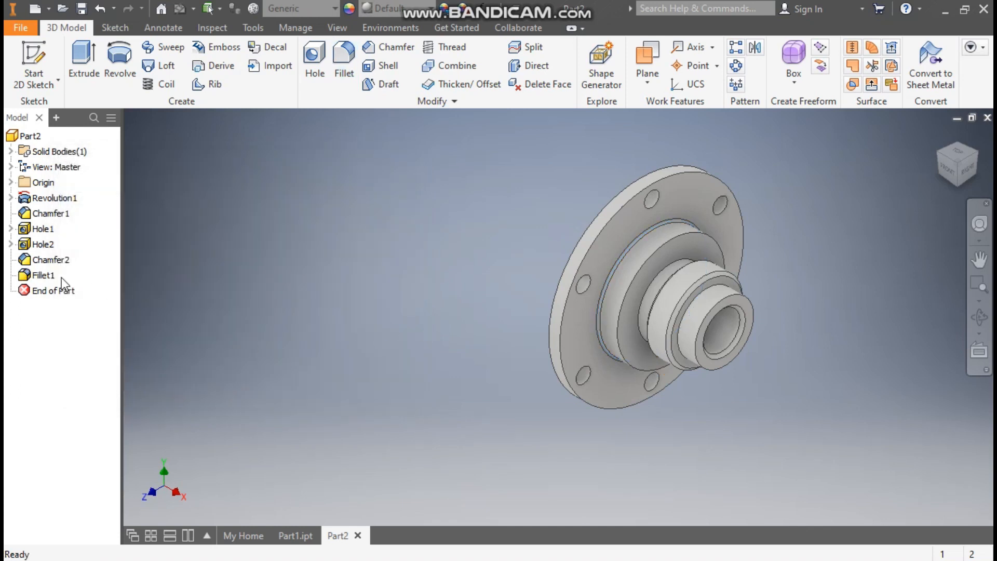
Edit the 1.5 mm bore chamfer to also include the outer rim edge of the flange's hub-side face
double_click(52, 260)
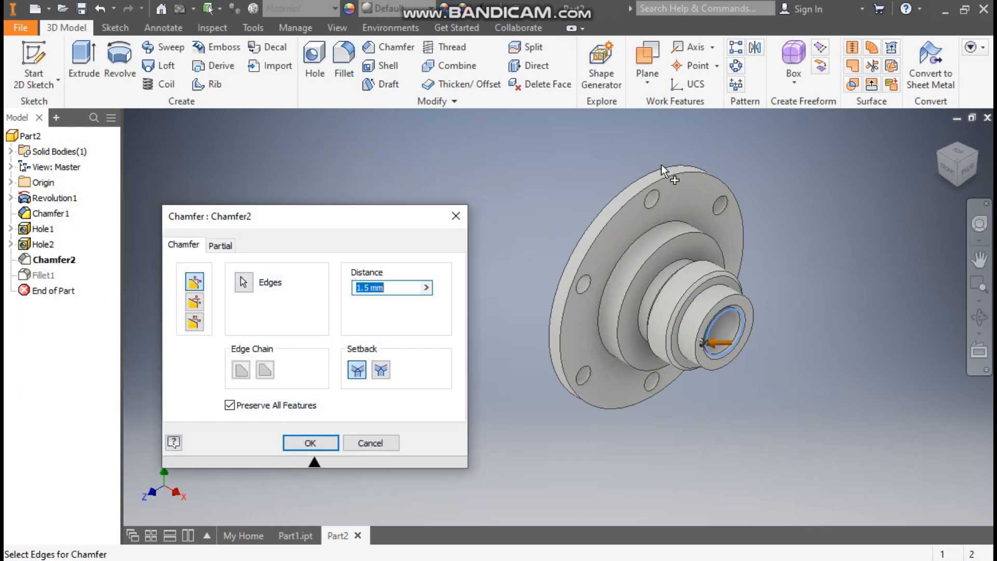
click(668, 177)
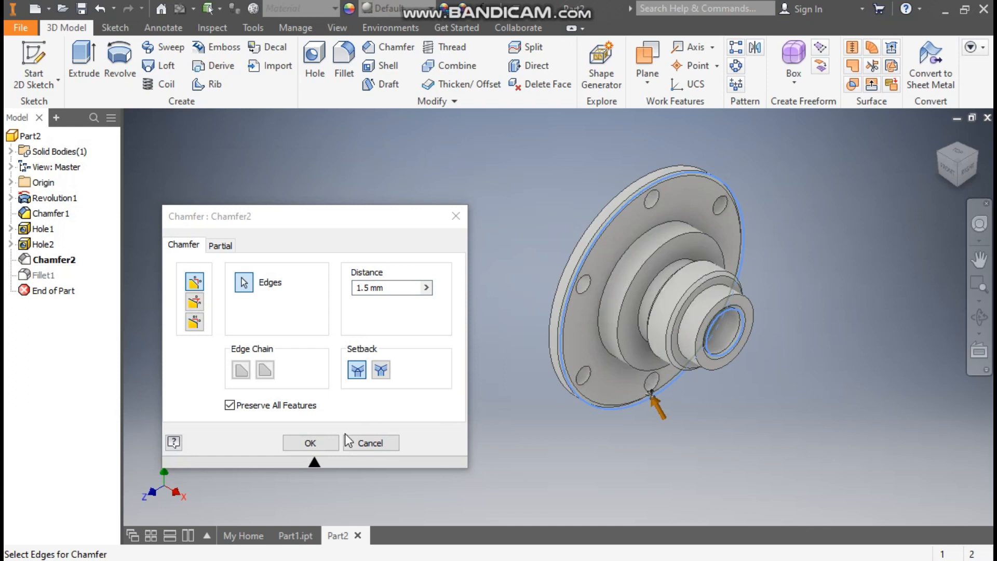
click(310, 443)
middle_drag(777, 269, 739, 292)
Compare the hub with the Part1.ipt model and apply the Aluminum - Polished appearance to the hub in Part2
click(295, 537)
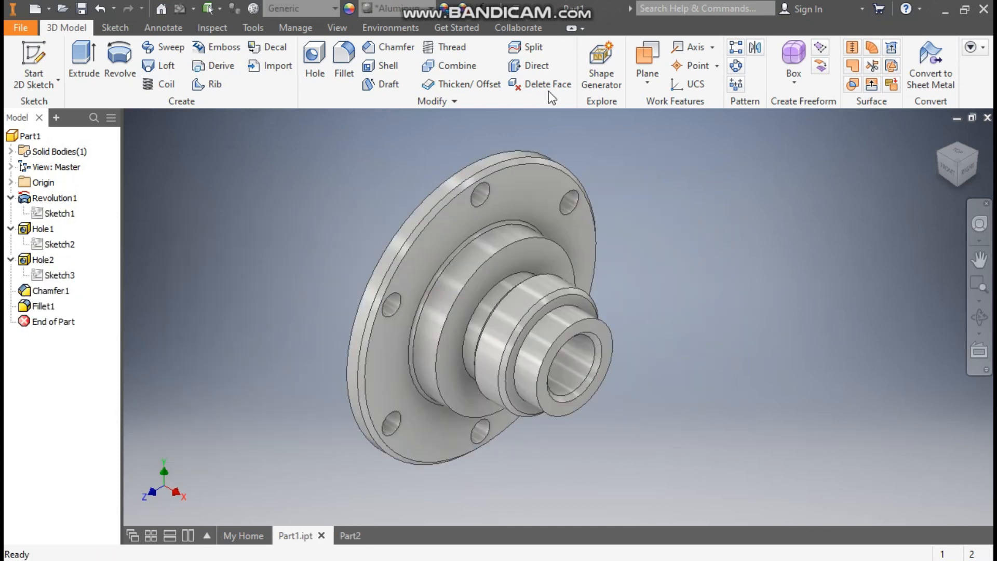
click(357, 537)
click(295, 536)
click(354, 535)
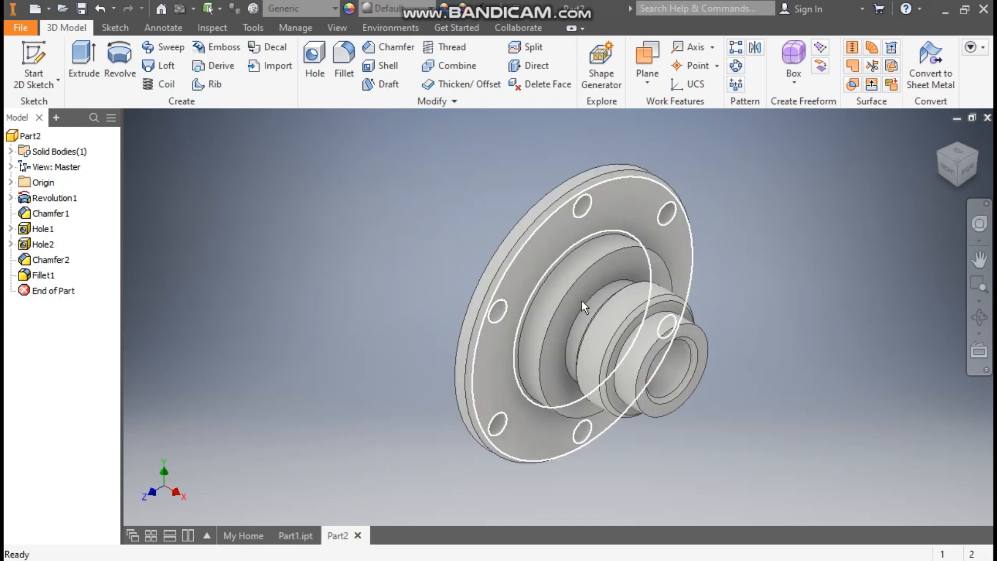
click(395, 8)
scroll(415, 138, up, 15)
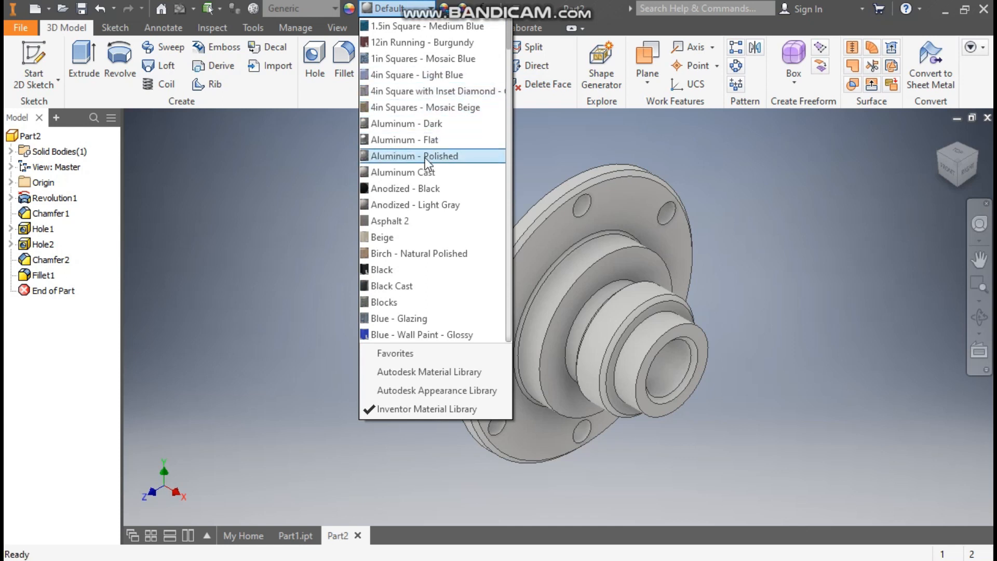
click(424, 156)
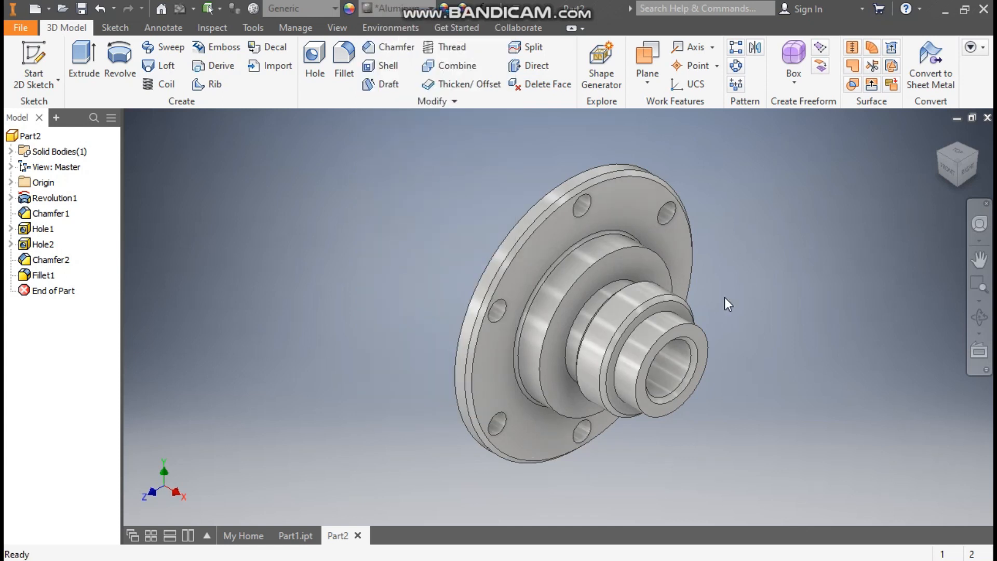
scroll(701, 330, up, 2)
middle_drag(700, 330, 690, 328)
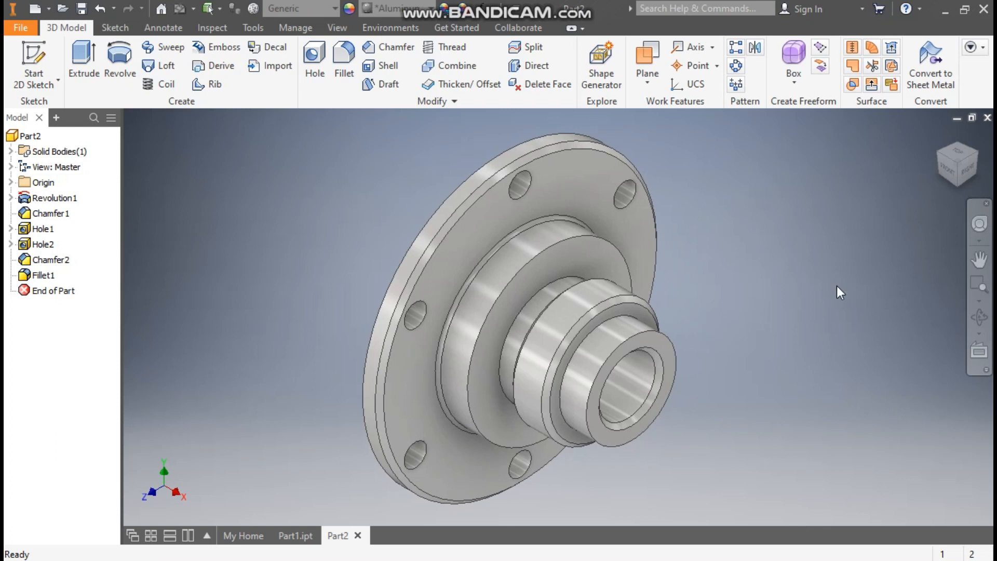